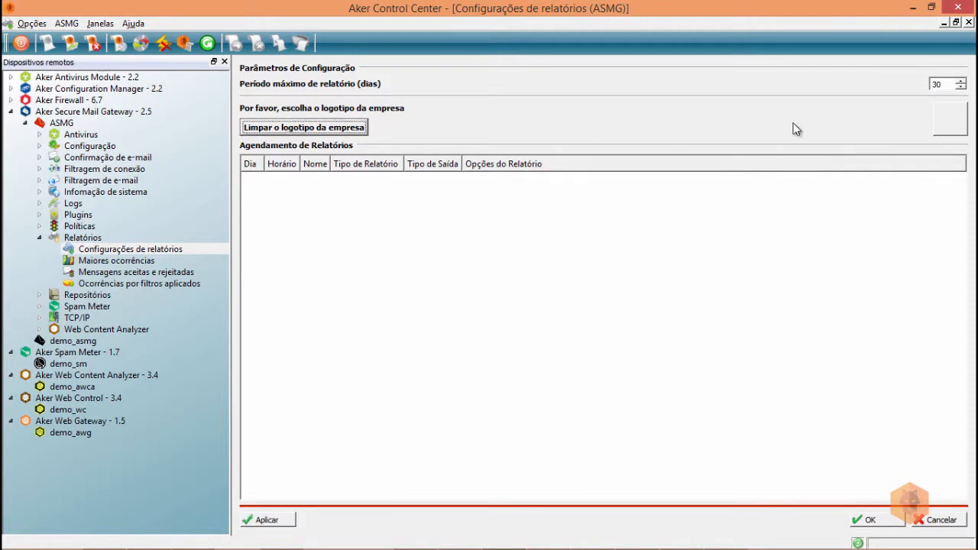
Skip the report logo and insert a new scheduled report named 'treinamento'.
click(943, 122)
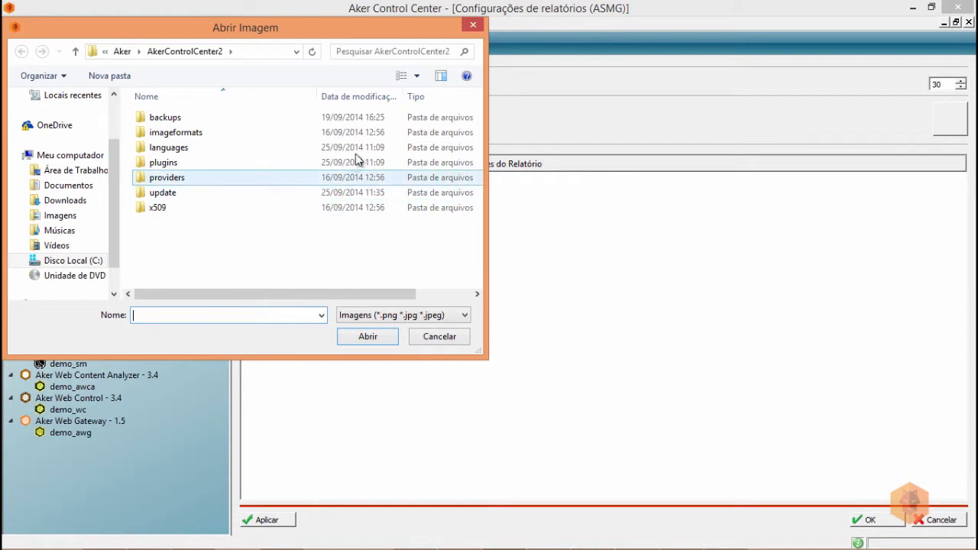
click(475, 27)
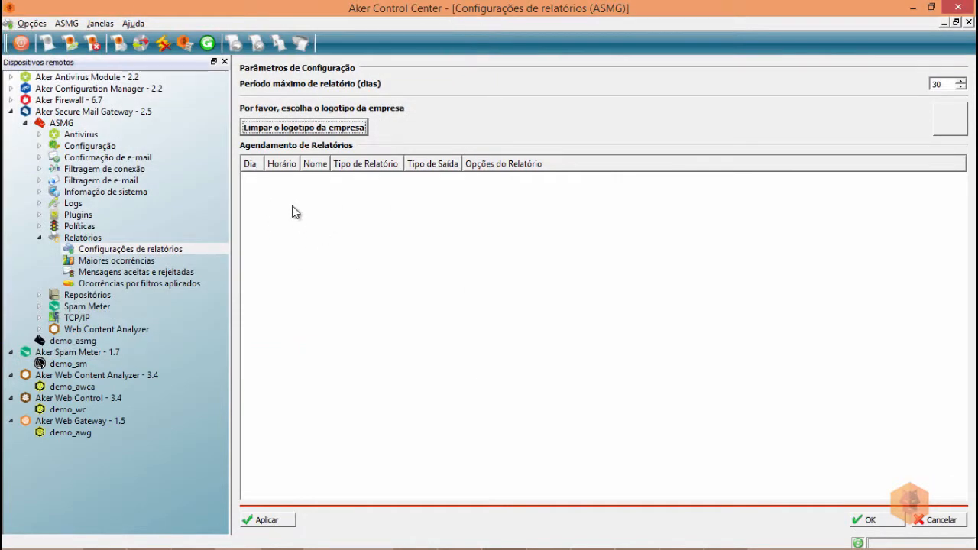
right_click(293, 206)
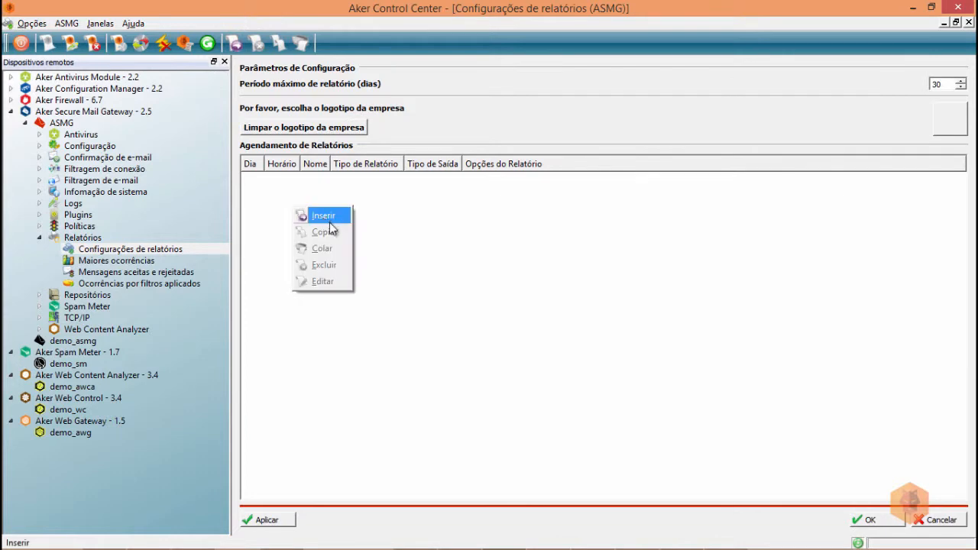
click(322, 217)
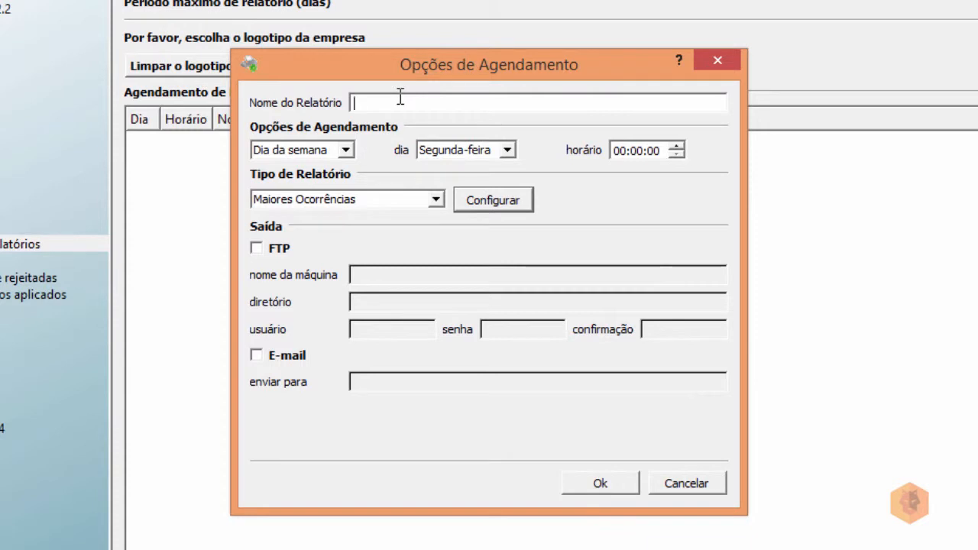
text(treinamento)
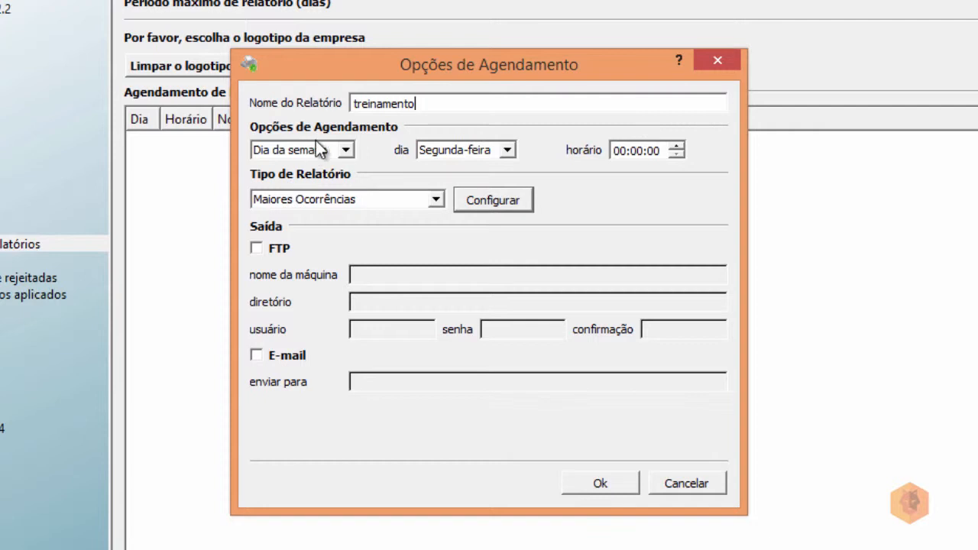
Schedule it by Dia da semana on Sexta-feira at 20:00:00.
click(348, 146)
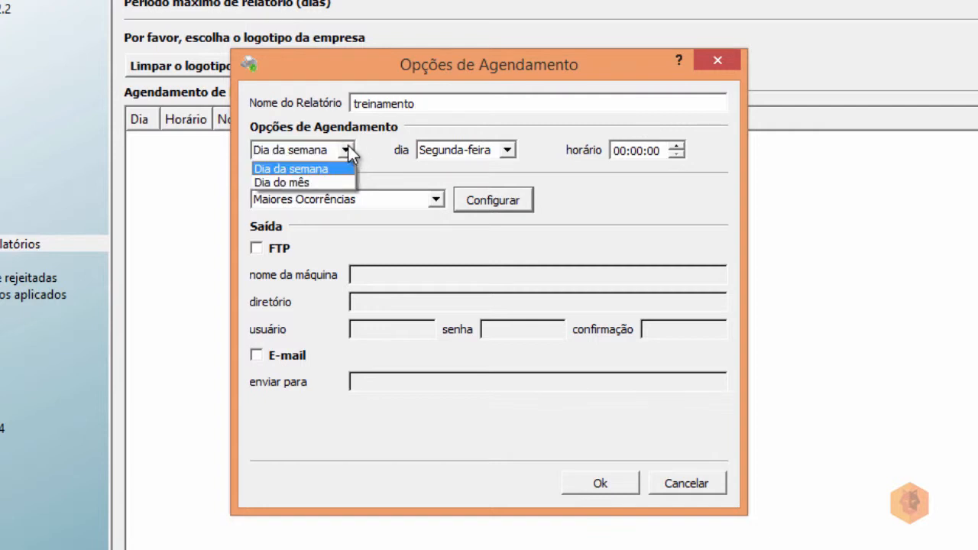
click(330, 181)
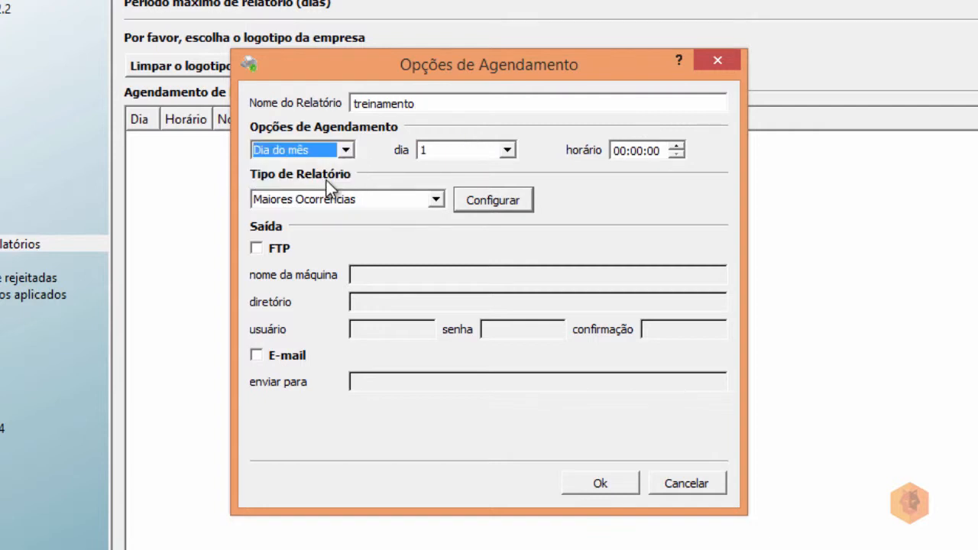
click(348, 150)
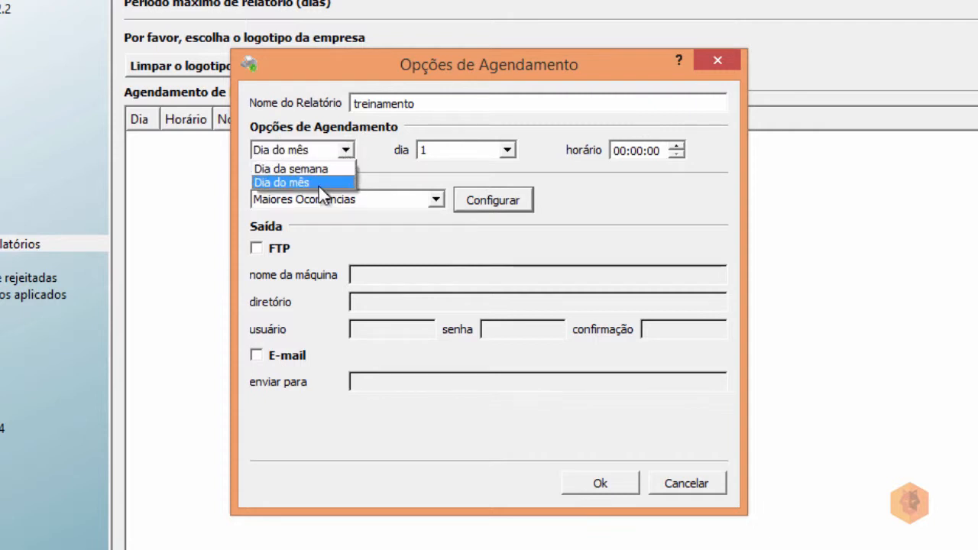
click(325, 169)
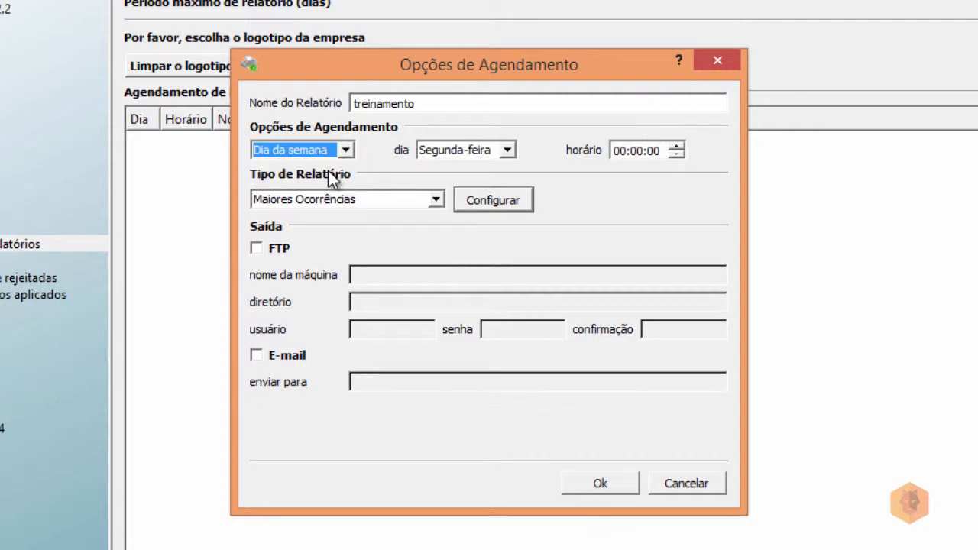
click(507, 151)
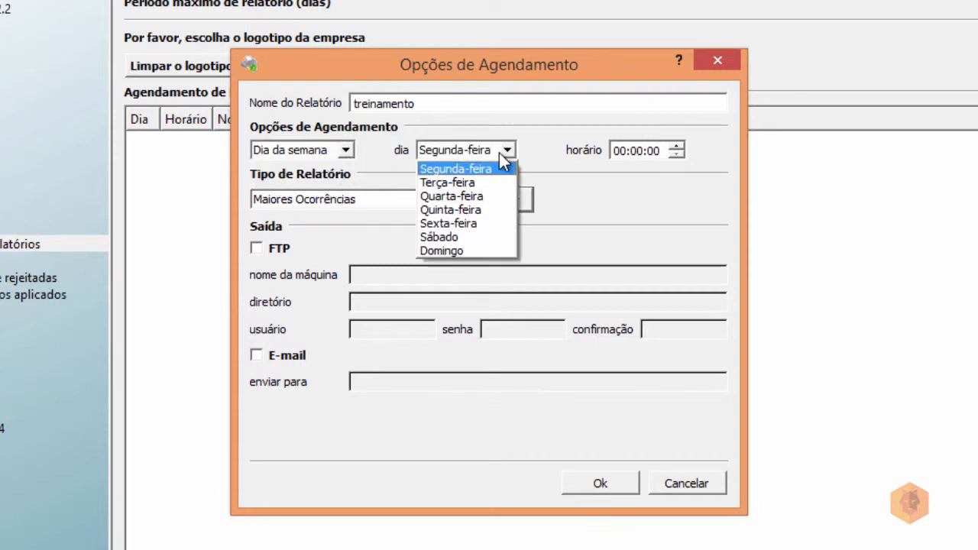
click(468, 224)
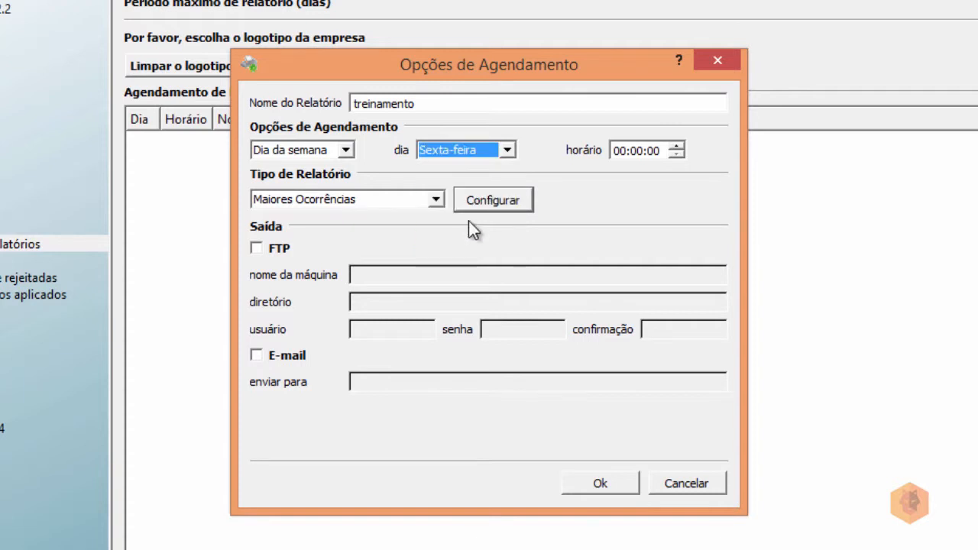
click(615, 151)
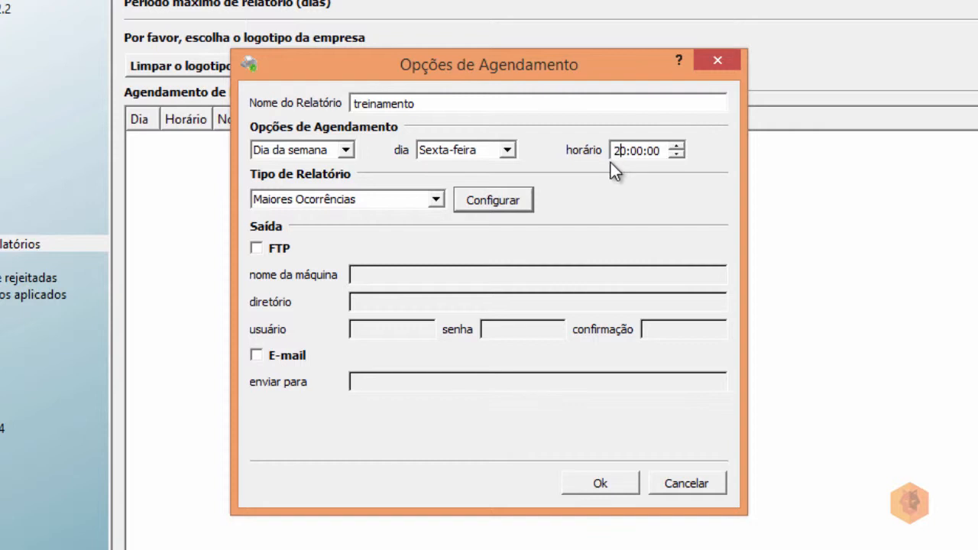
Choose Mensagens Aceitas e Rejeitadas as the report type and bring up its settings.
click(436, 200)
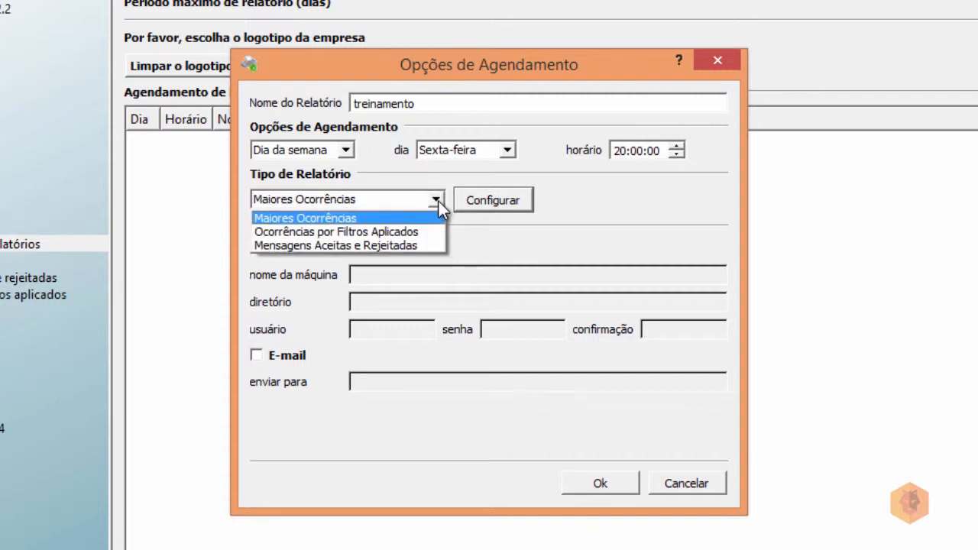
click(421, 245)
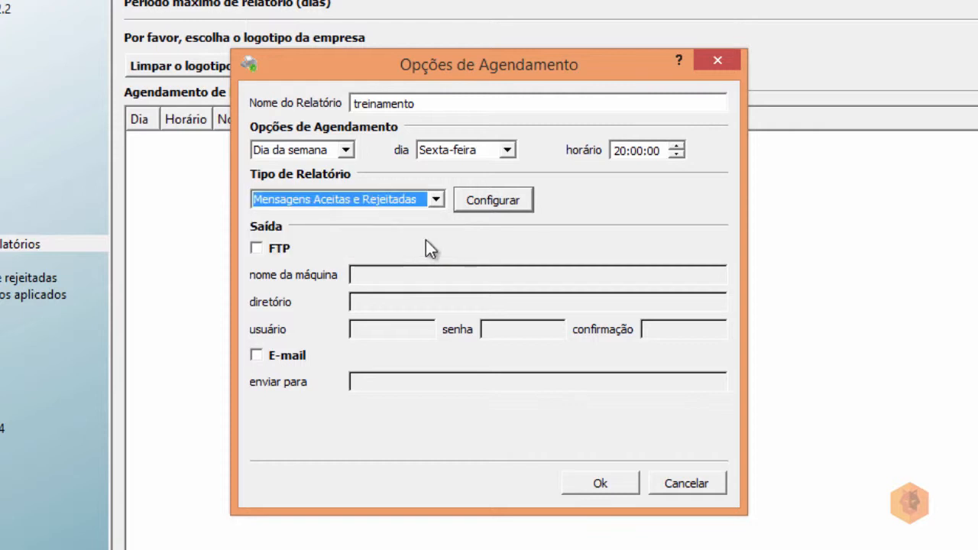
click(504, 200)
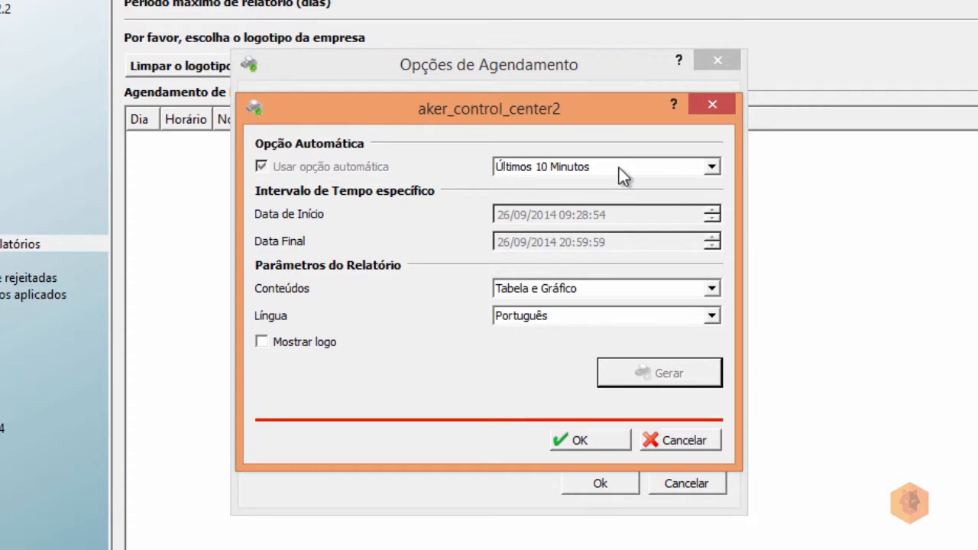
Set the report period to Última Semana with Tabela e Gráfico contents and confirm.
click(713, 168)
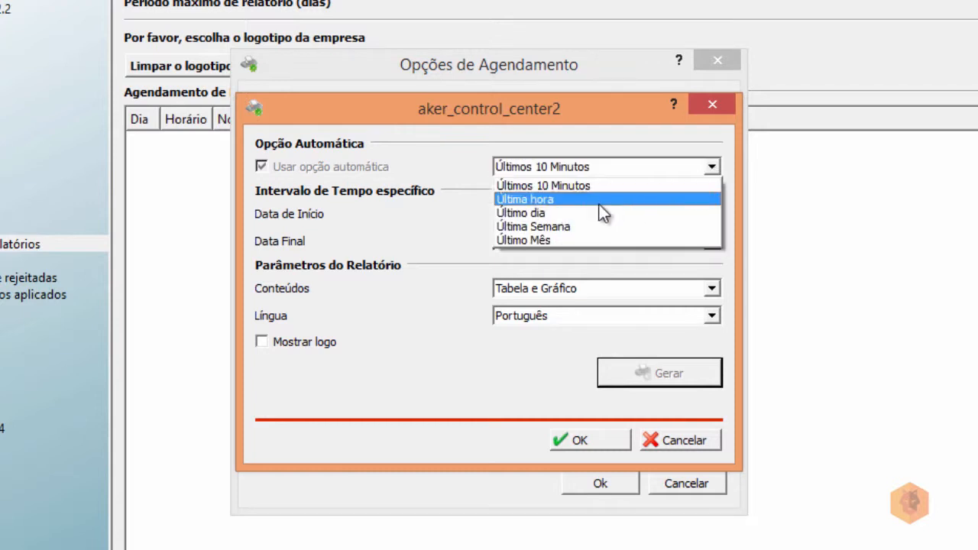
click(554, 227)
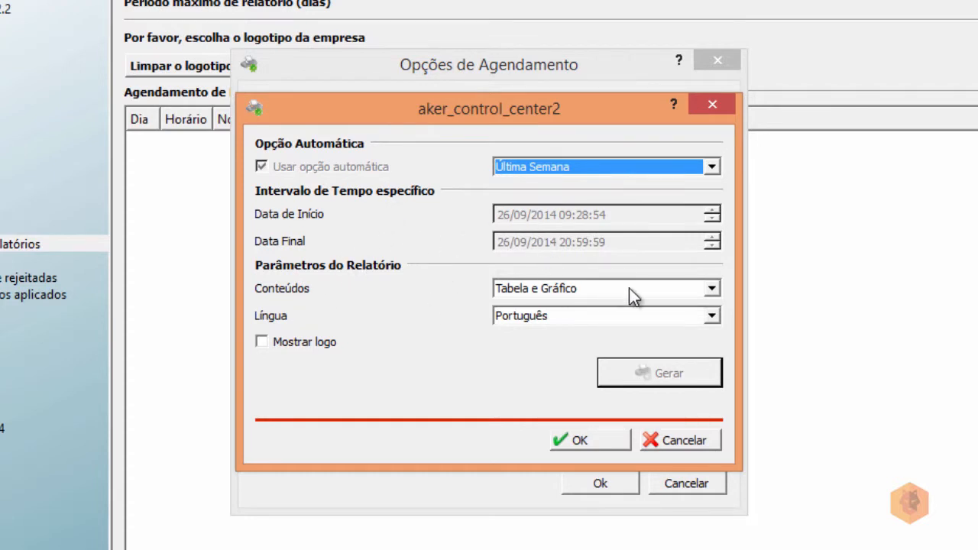
click(712, 288)
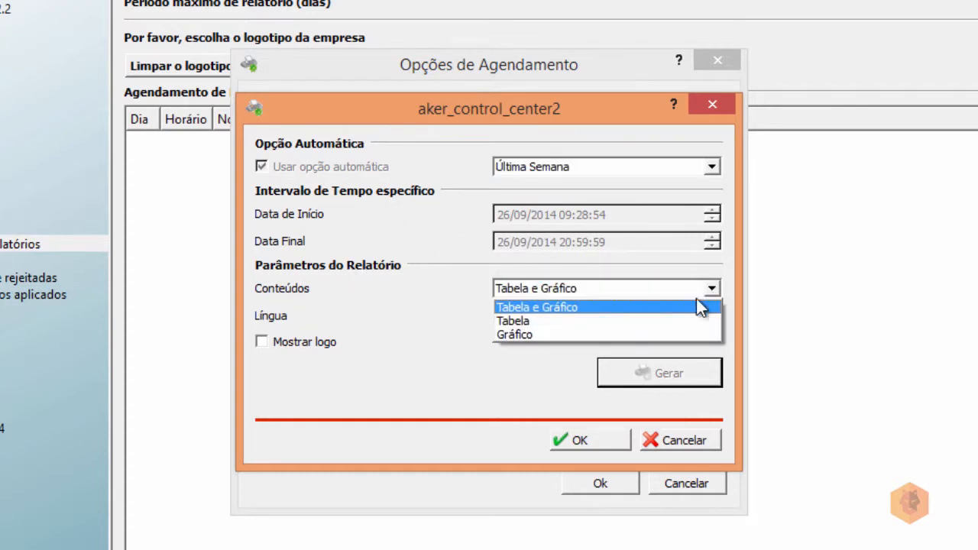
click(566, 308)
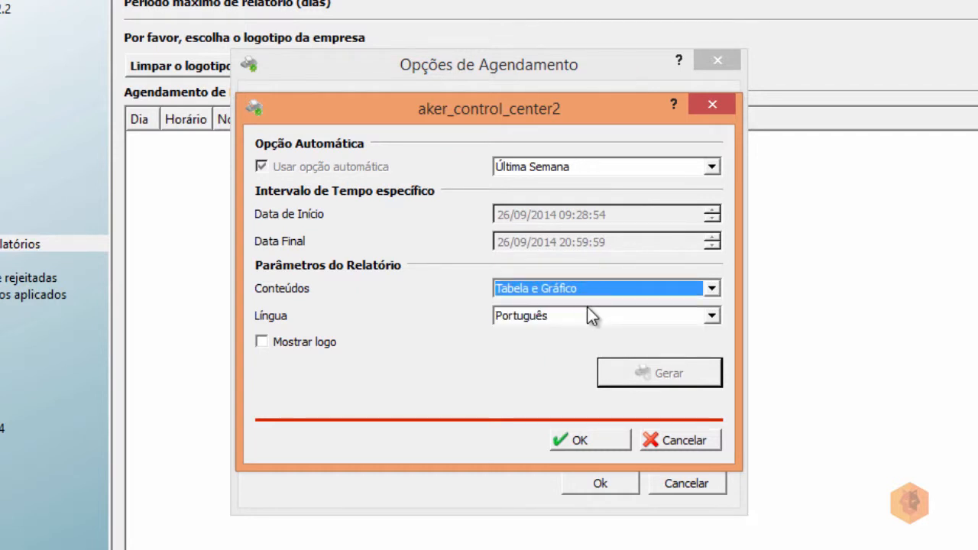
click(268, 342)
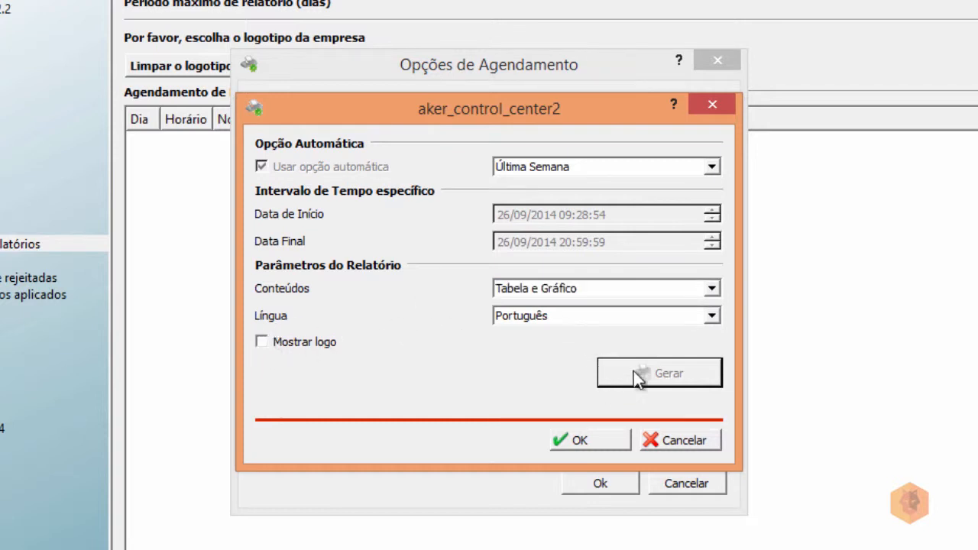
click(596, 443)
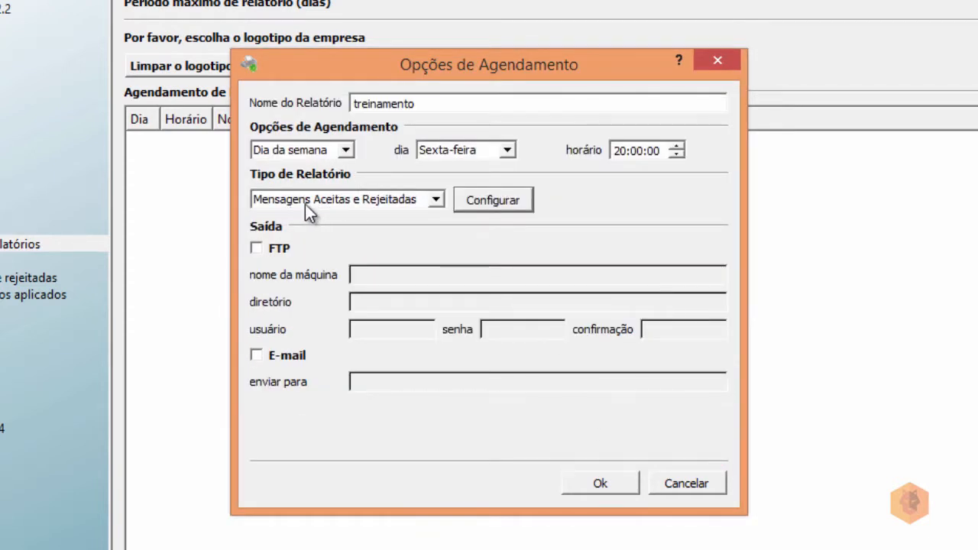
Turn on e-mail delivery for the report, leaving FTP delivery off.
click(255, 249)
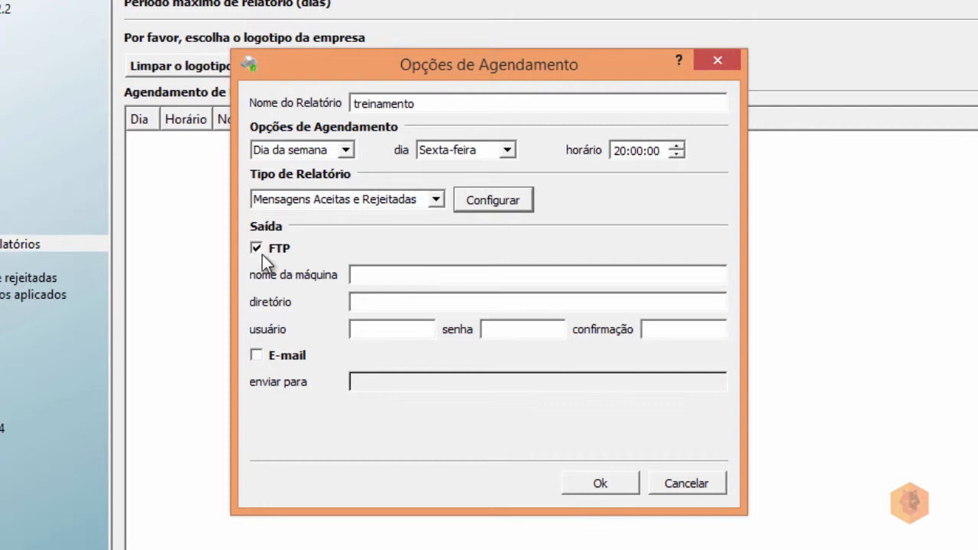
click(368, 281)
click(374, 334)
click(538, 334)
click(262, 248)
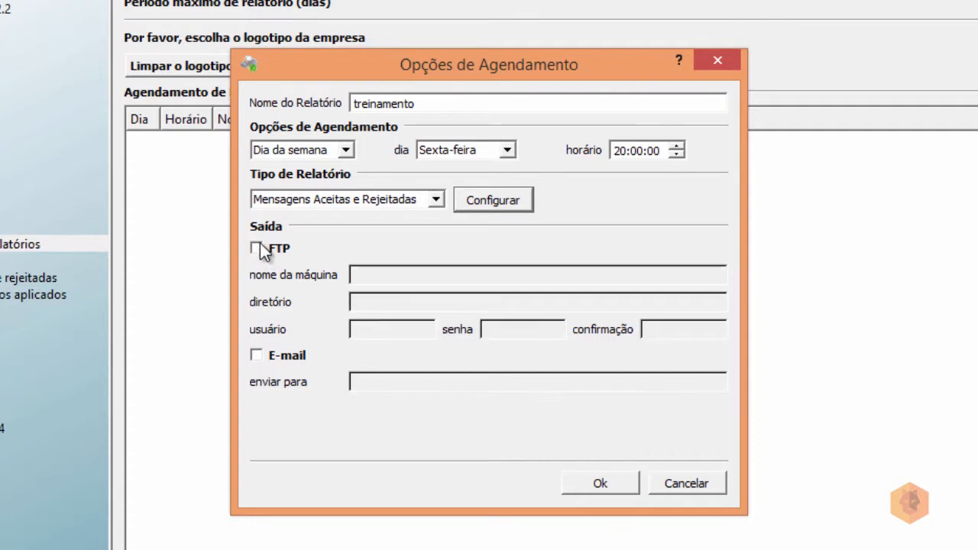
click(271, 356)
click(368, 385)
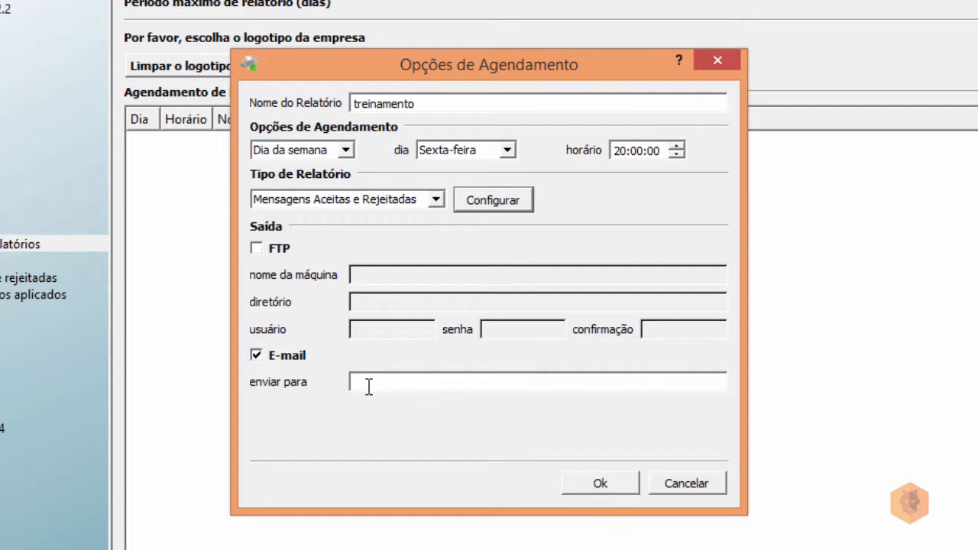
Enter the recipient's e-mail address in 'enviar para' and confirm the weekly schedule.
click(257, 247)
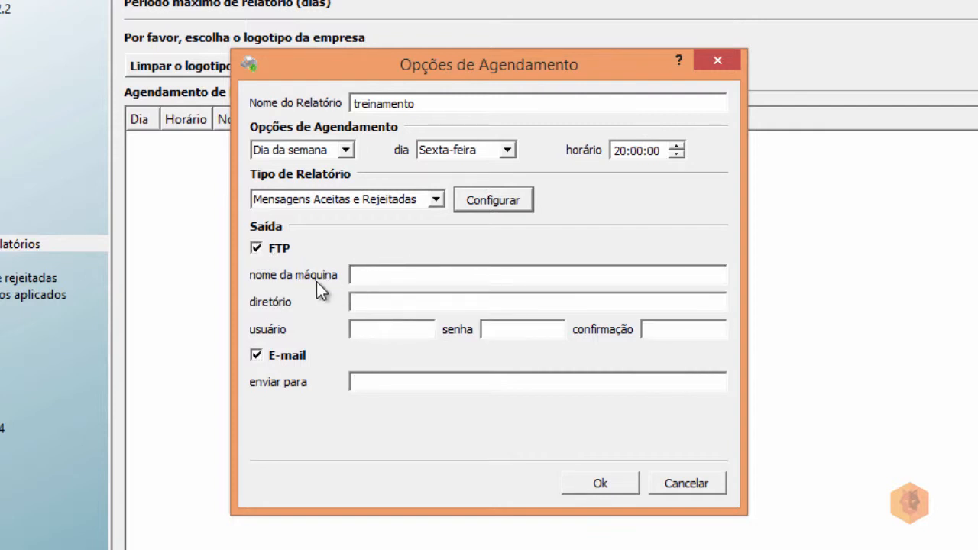
click(257, 248)
click(370, 383)
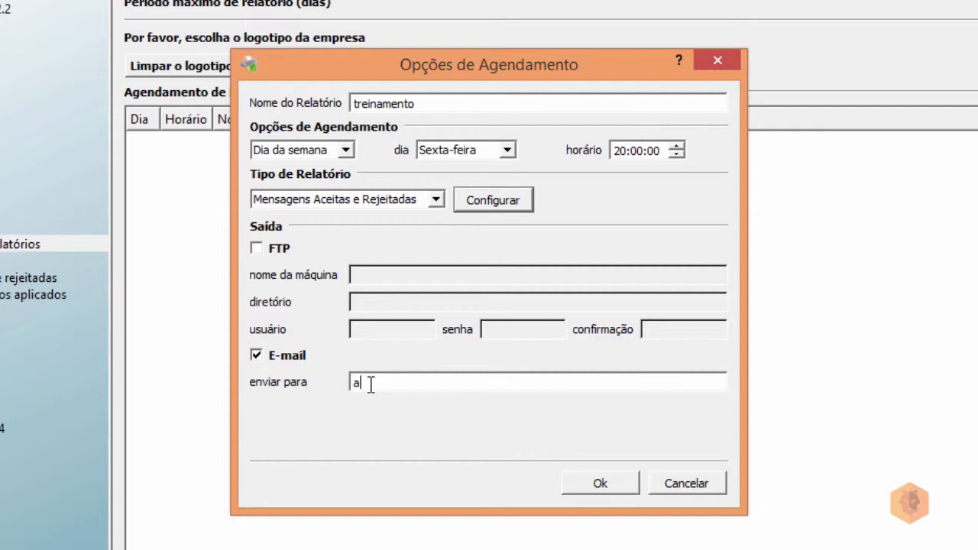
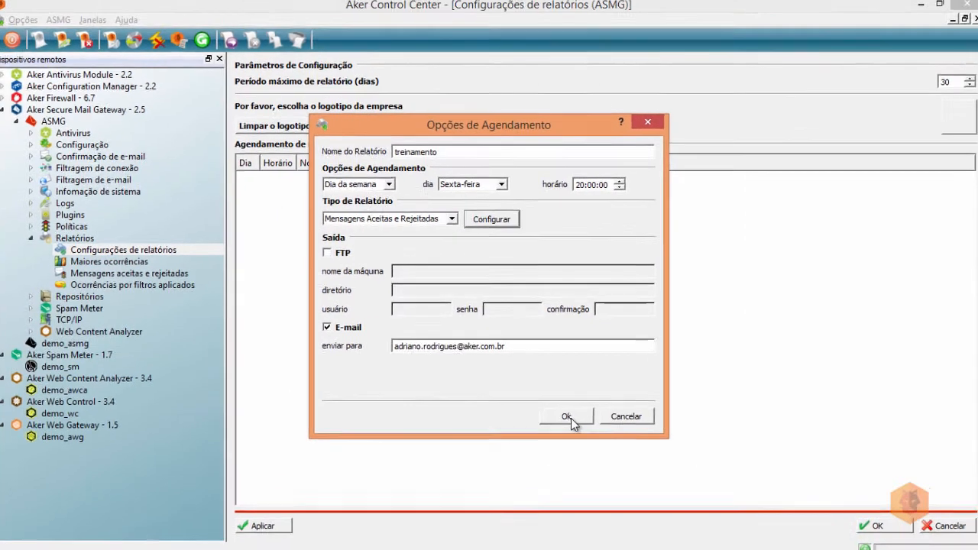
click(603, 484)
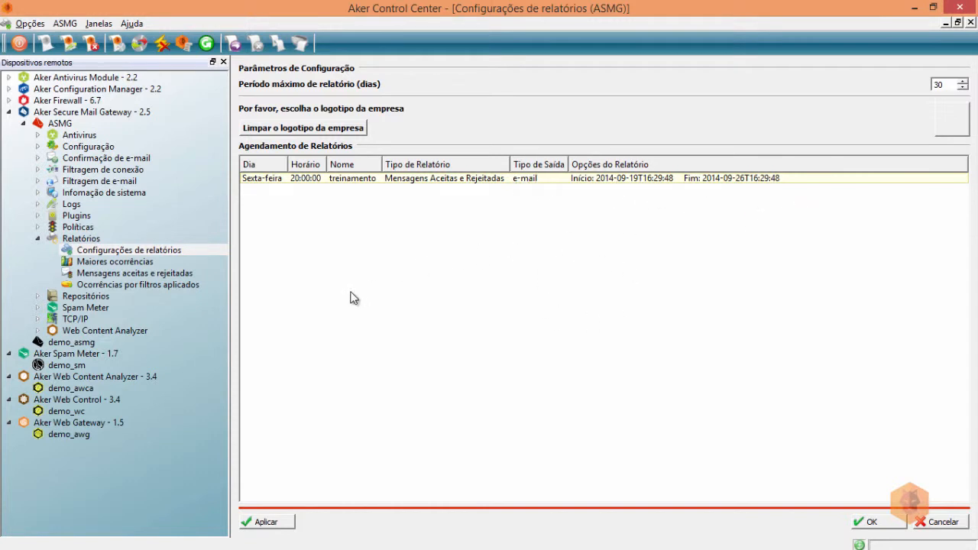
Apply the schedule settings and switch to the Maiores ocorrências report.
click(270, 522)
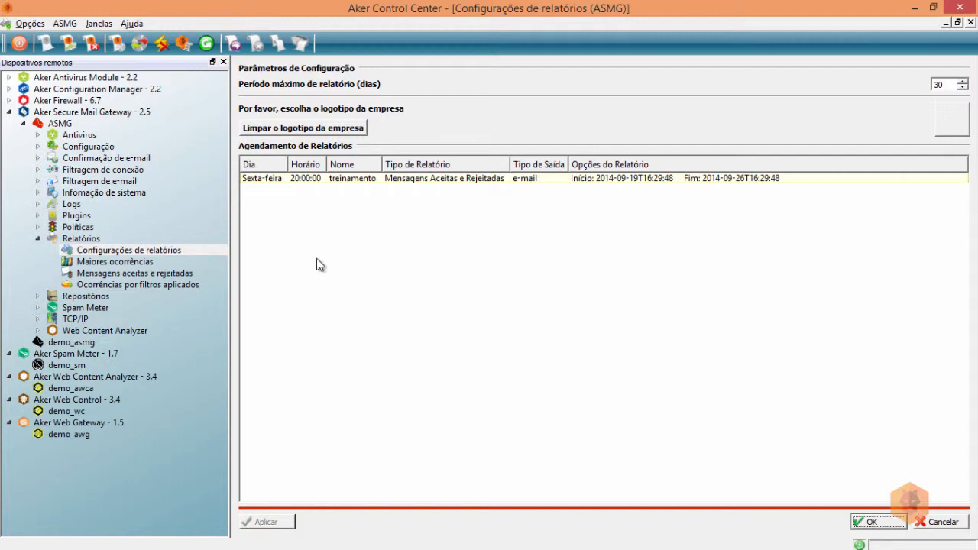
click(98, 262)
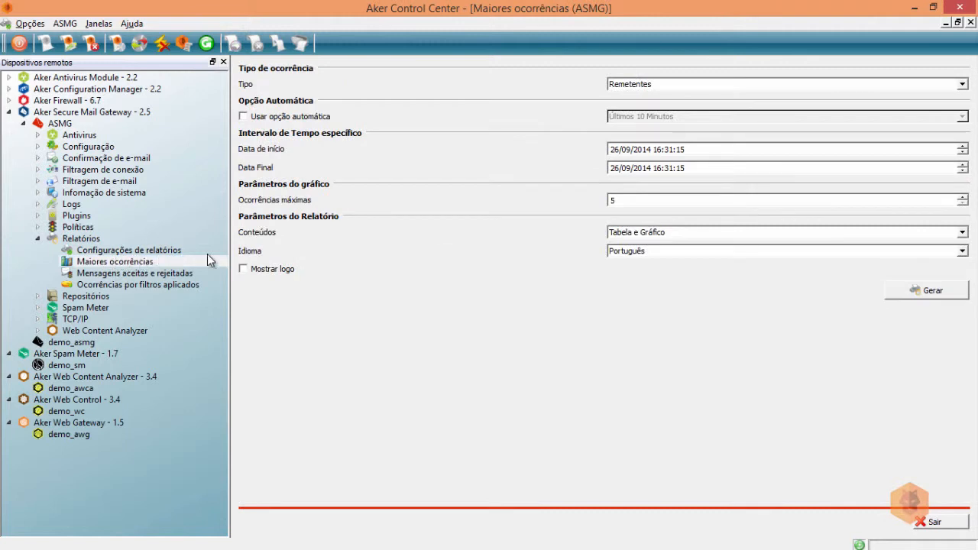
Set Tipo to Destinatários and move the start date back to 23/09/2014 08:31:15.
click(742, 87)
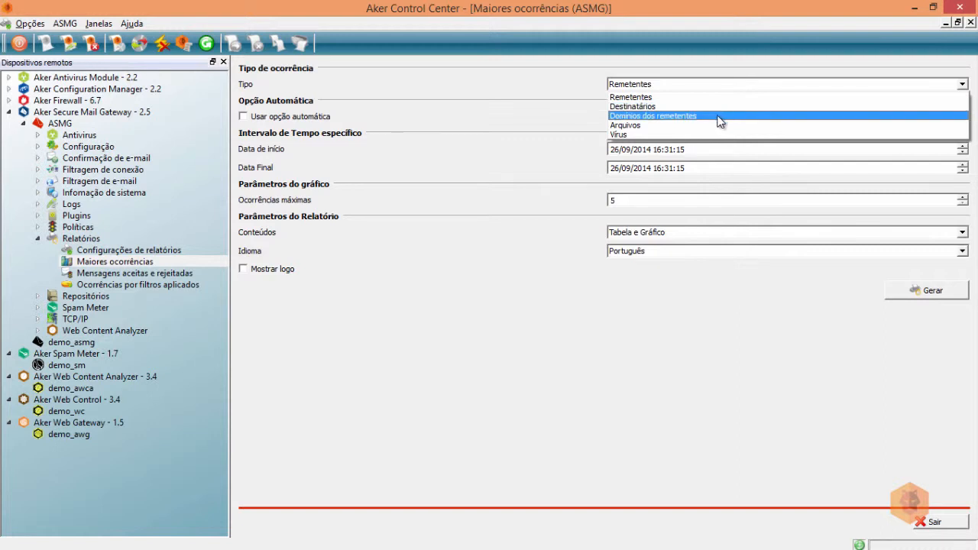
click(635, 106)
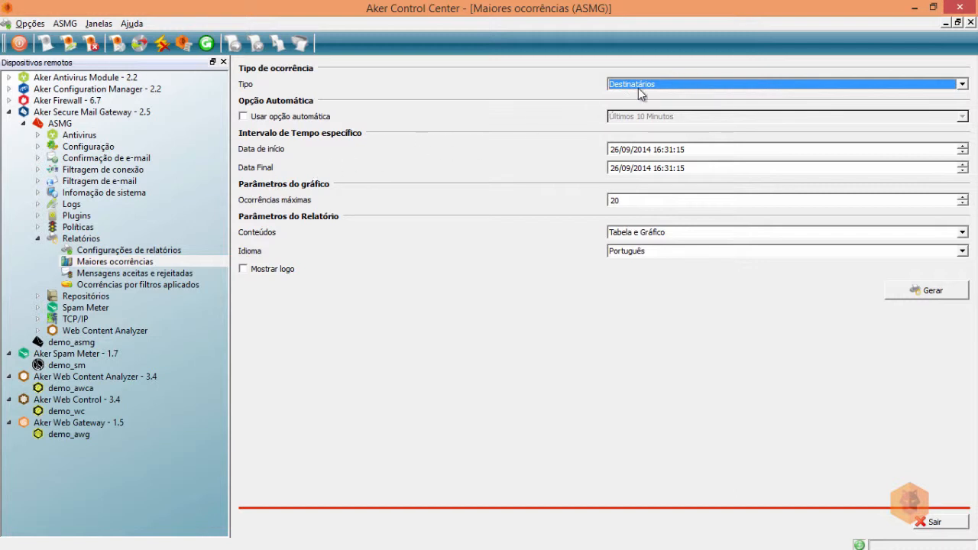
click(619, 149)
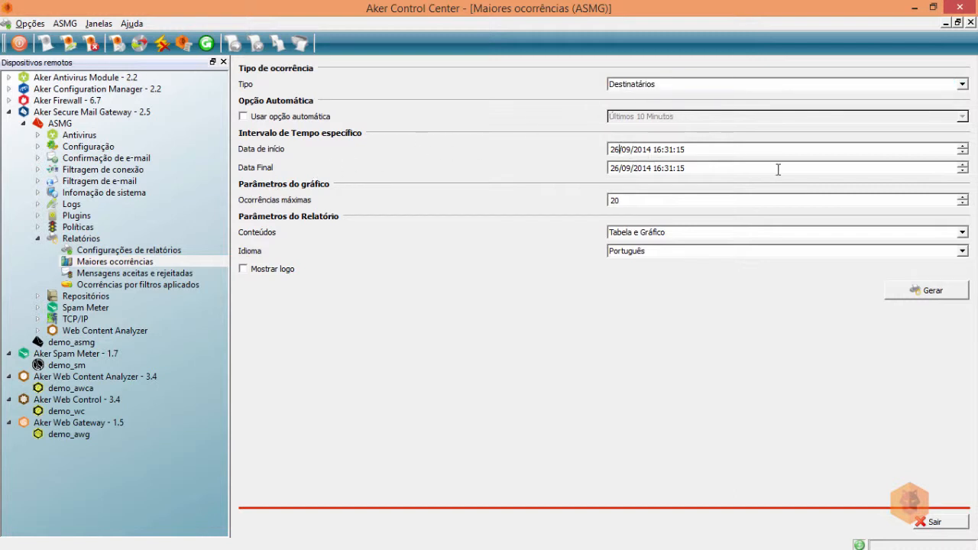
click(962, 147)
click(658, 150)
click(962, 152)
click(962, 153)
click(962, 153)
click(926, 294)
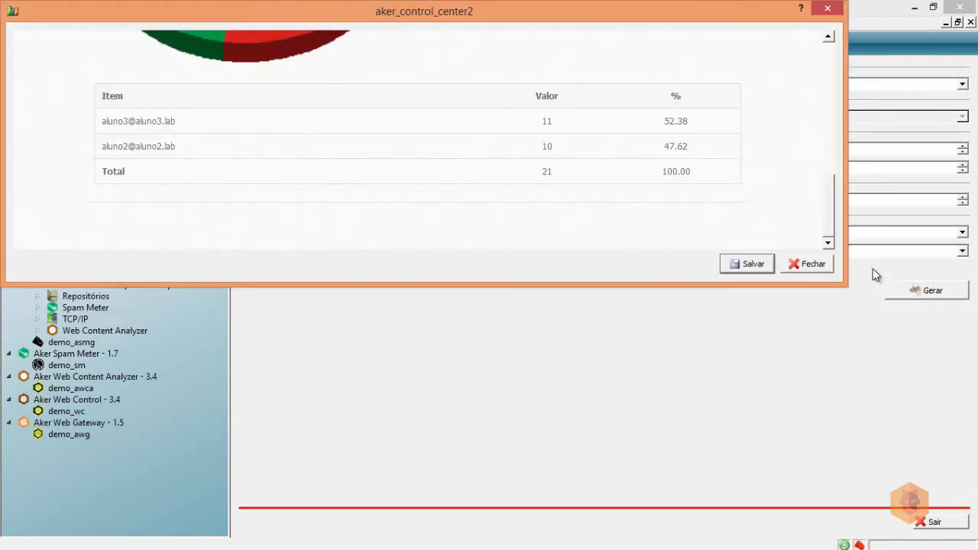
mouse_move(824, 61)
mouse_down()
mouse_move(826, 93)
mouse_move(830, 61)
mouse_up()
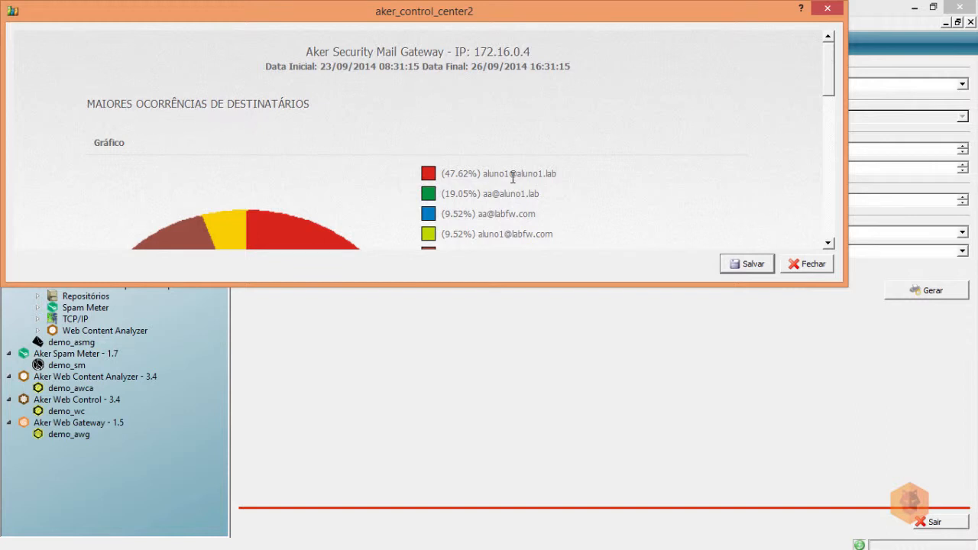
drag(833, 62, 831, 82)
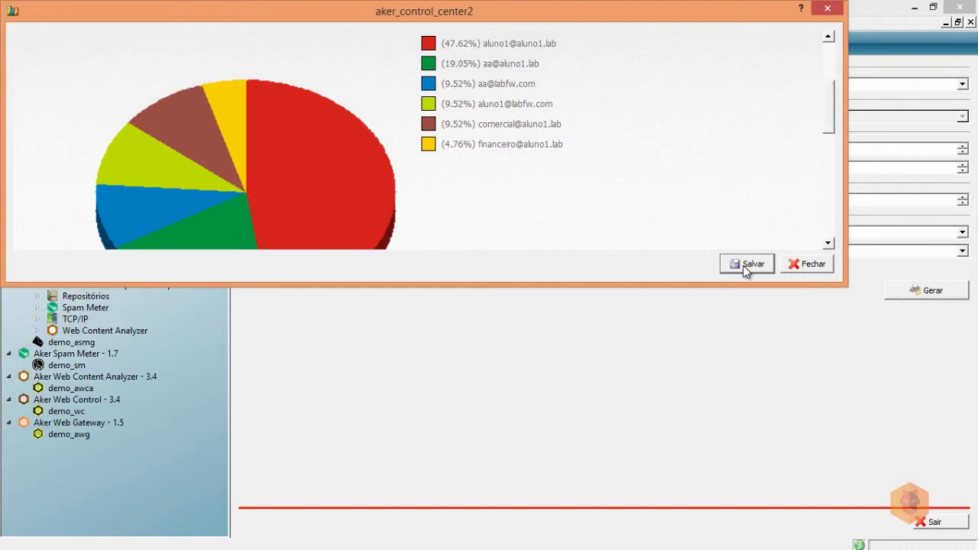
drag(747, 284, 753, 527)
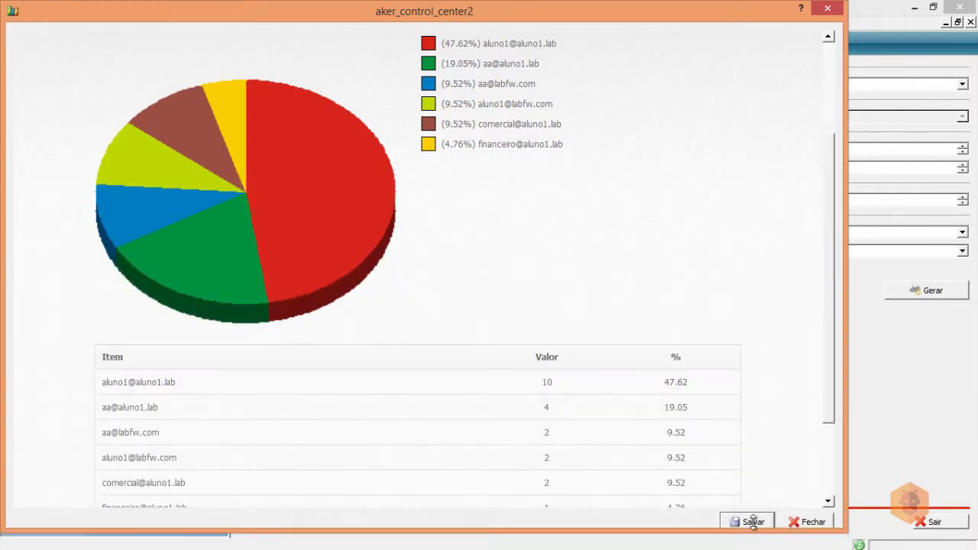
scroll(524, 354, down, 3)
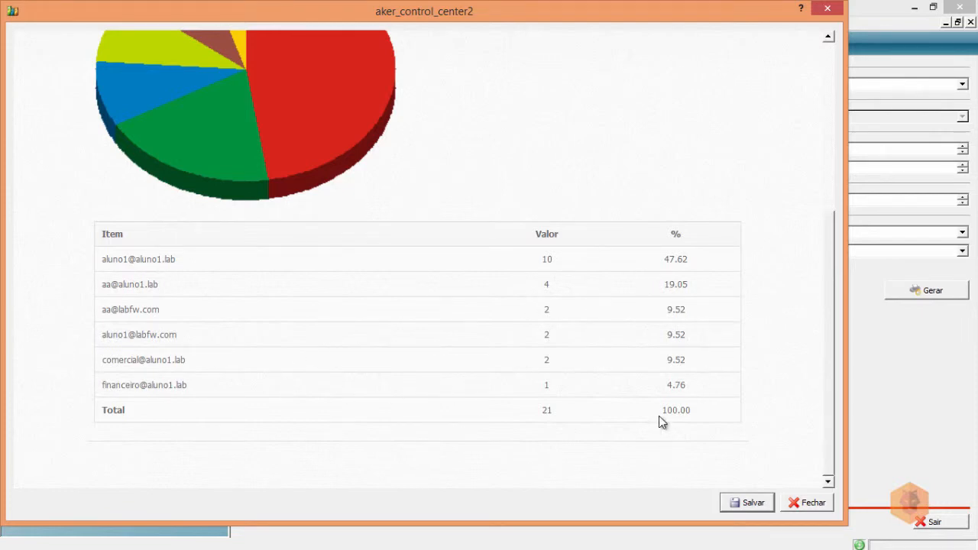
click(797, 504)
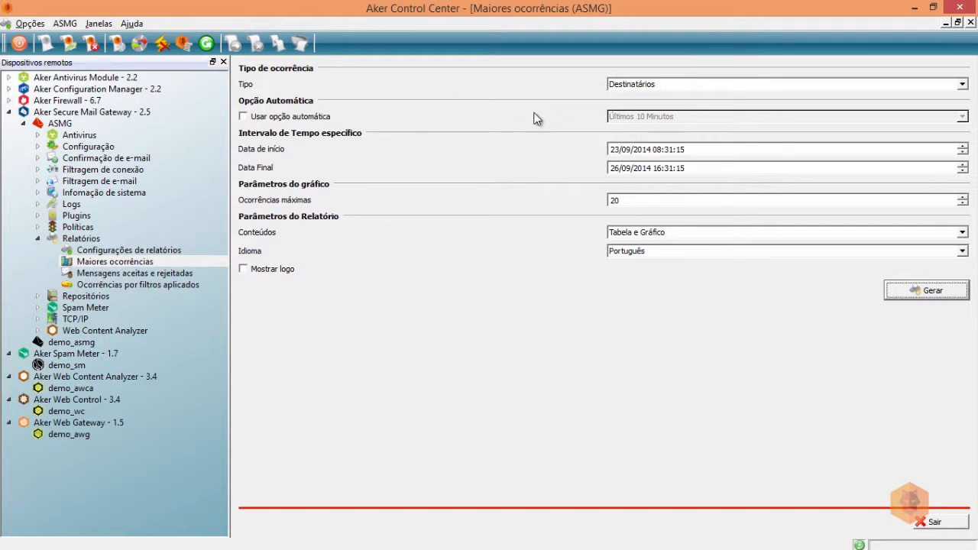
Switch to the Mensagens aceitas e rejeitadas report page.
click(652, 81)
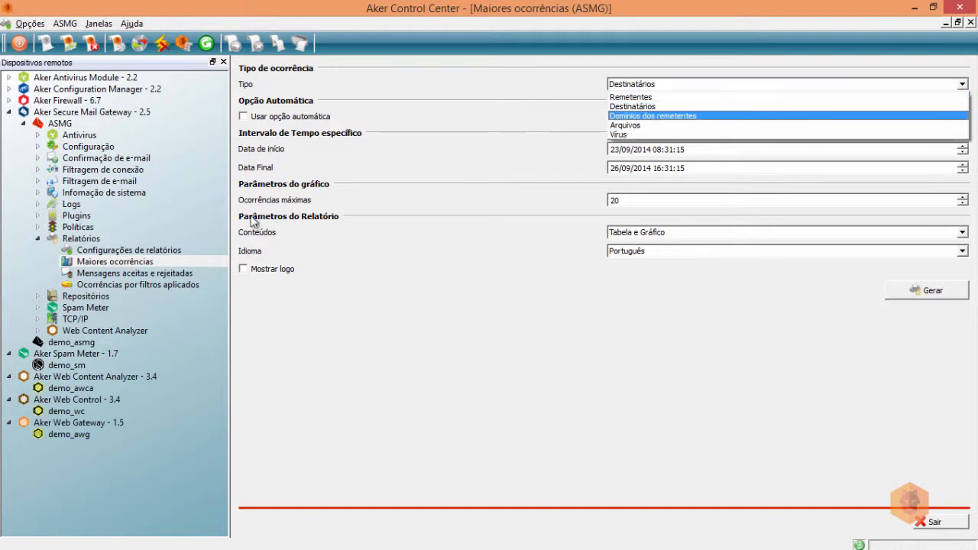
click(112, 274)
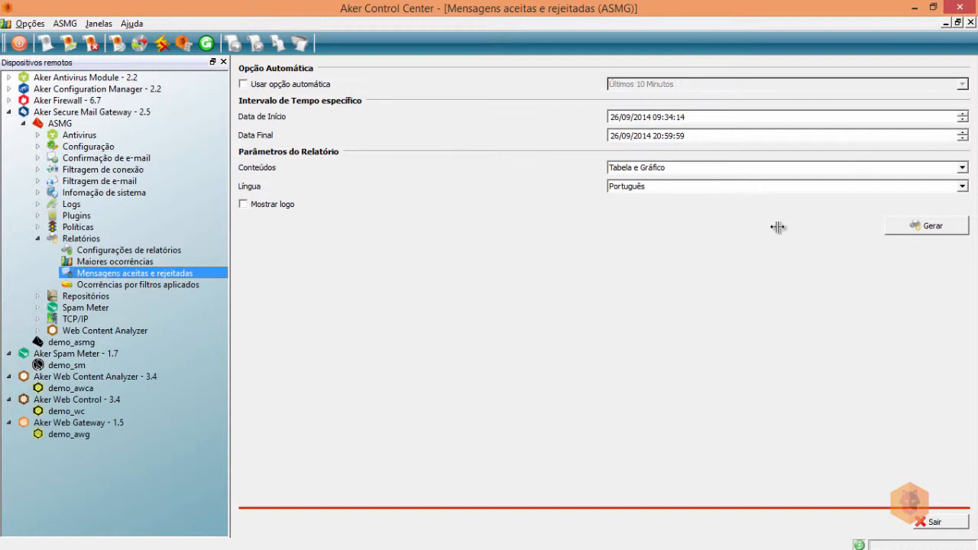
Change the report start date to 23/09/2014 09:34:14.
click(625, 117)
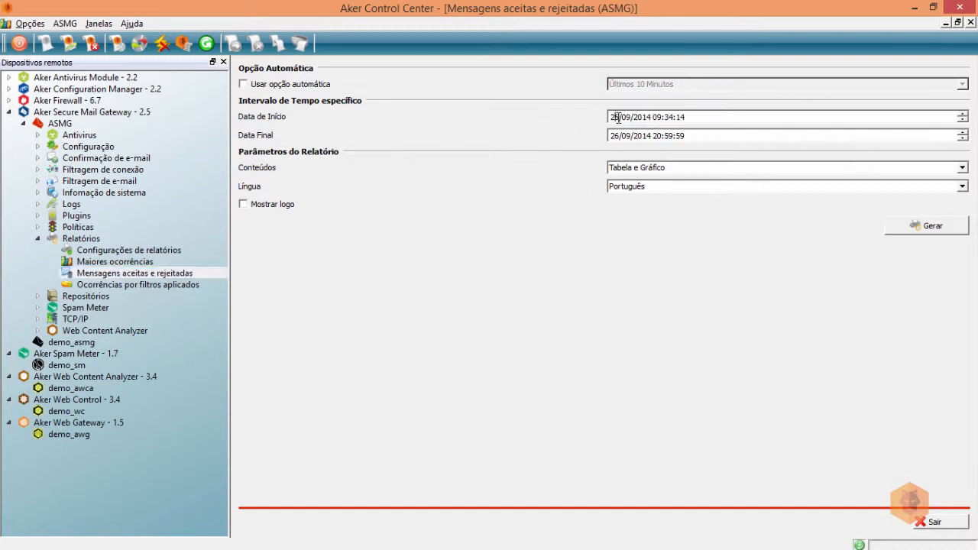
click(962, 114)
Generate the accepted and rejected messages report and enlarge its window.
click(941, 233)
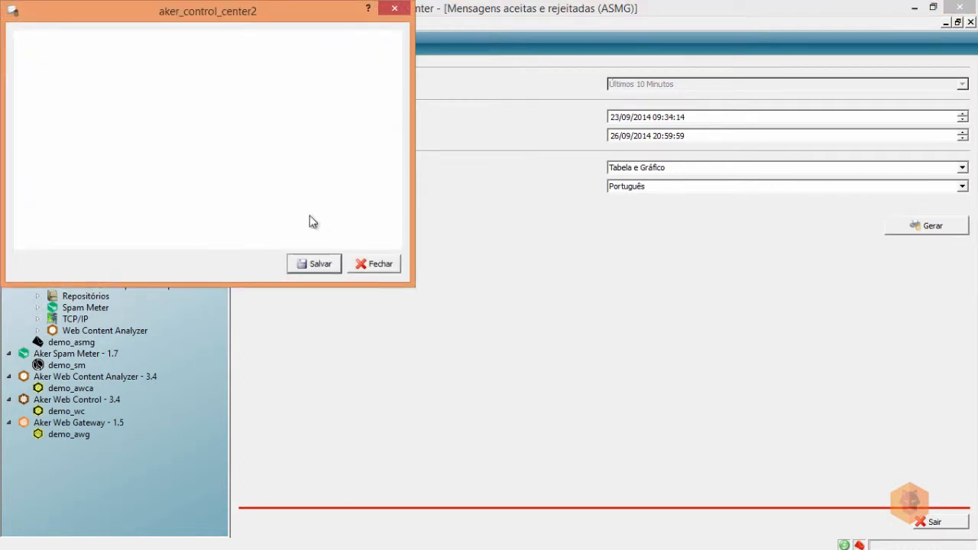
drag(405, 136, 835, 125)
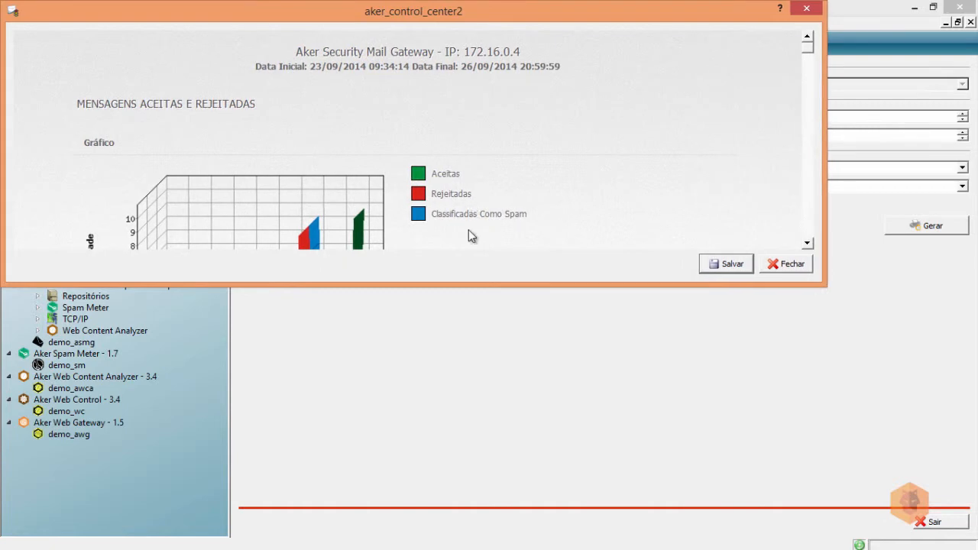
drag(450, 285, 449, 493)
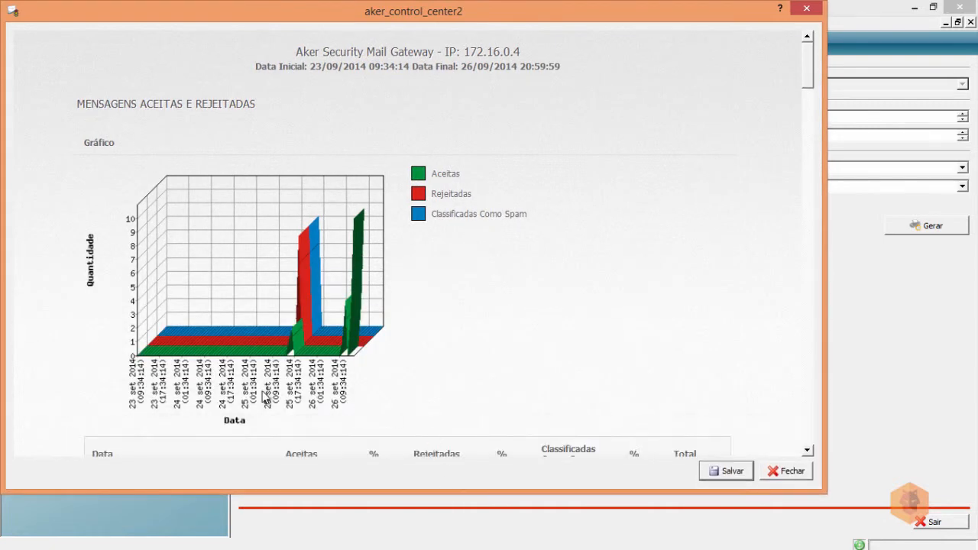
Review the hourly table down to the Total row (21 accepted, 8 rejected), then close it.
scroll(425, 346, down, 2)
scroll(425, 345, down, 10)
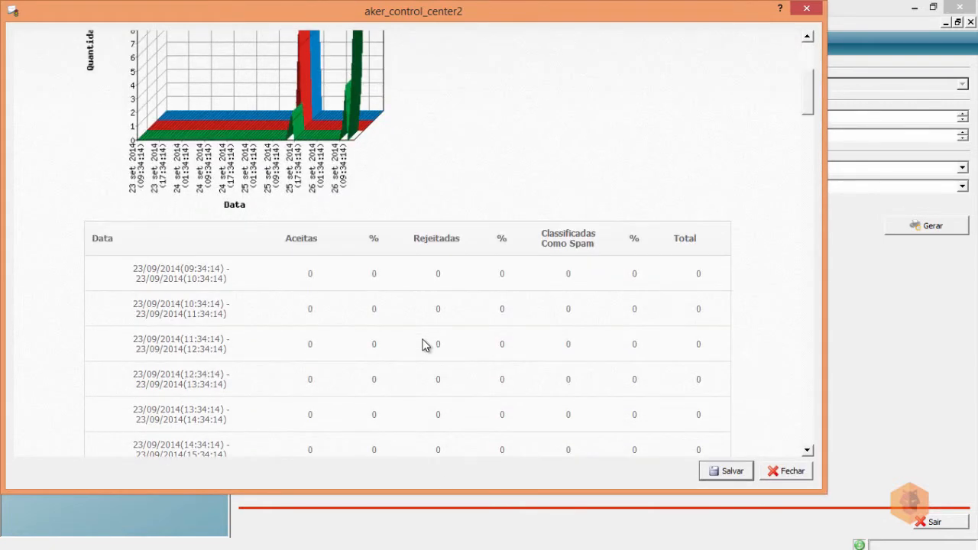
scroll(424, 345, down, 10)
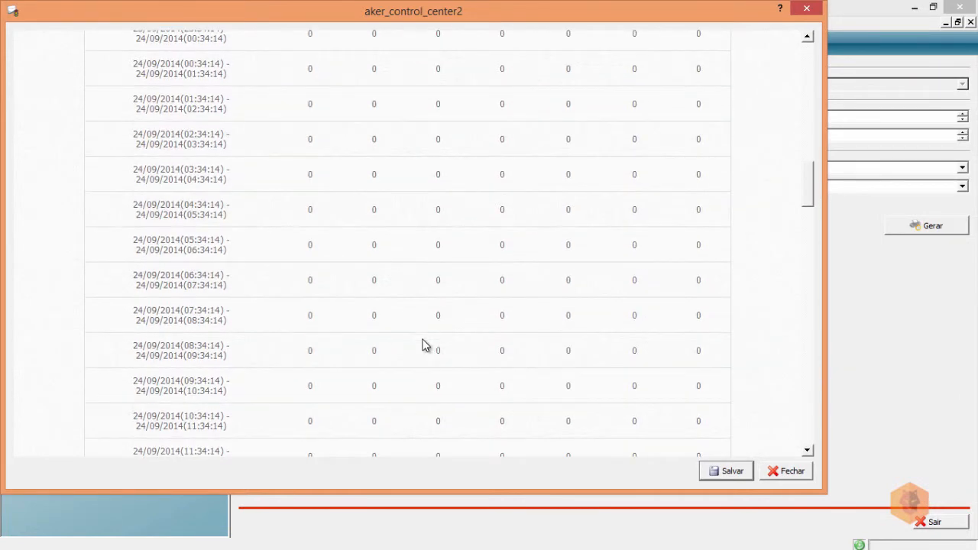
scroll(425, 345, down, 10)
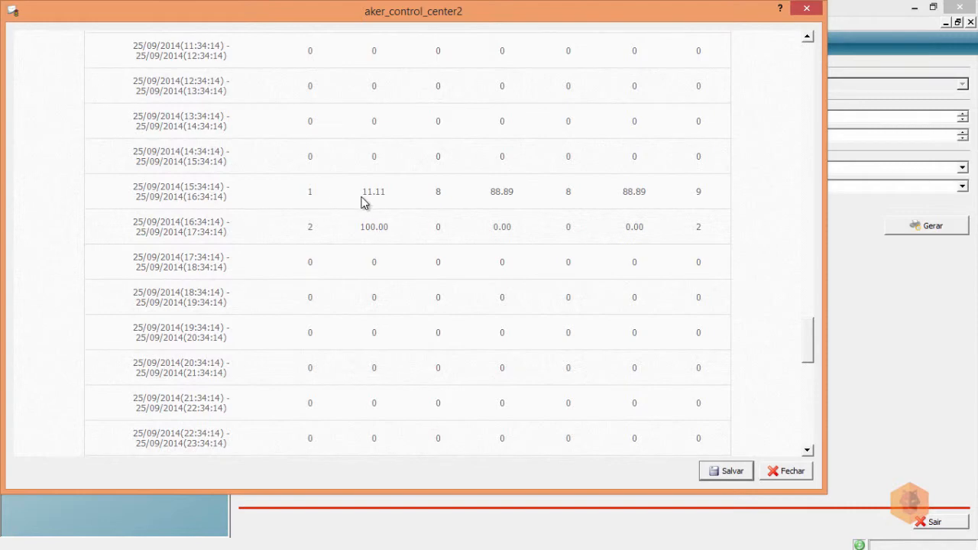
scroll(317, 245, down, 12)
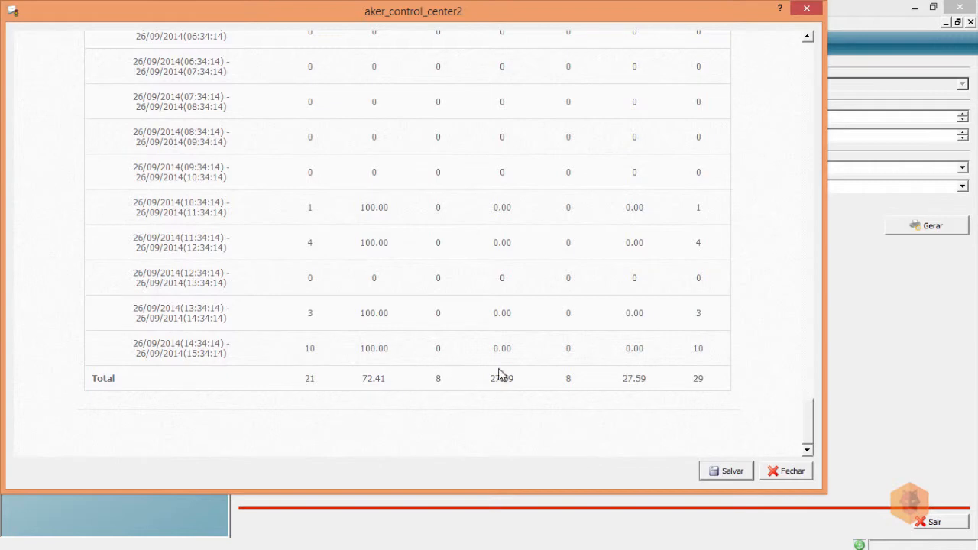
scroll(522, 356, up, 2)
scroll(522, 356, down, 2)
scroll(522, 356, up, 1)
scroll(524, 359, up, 15)
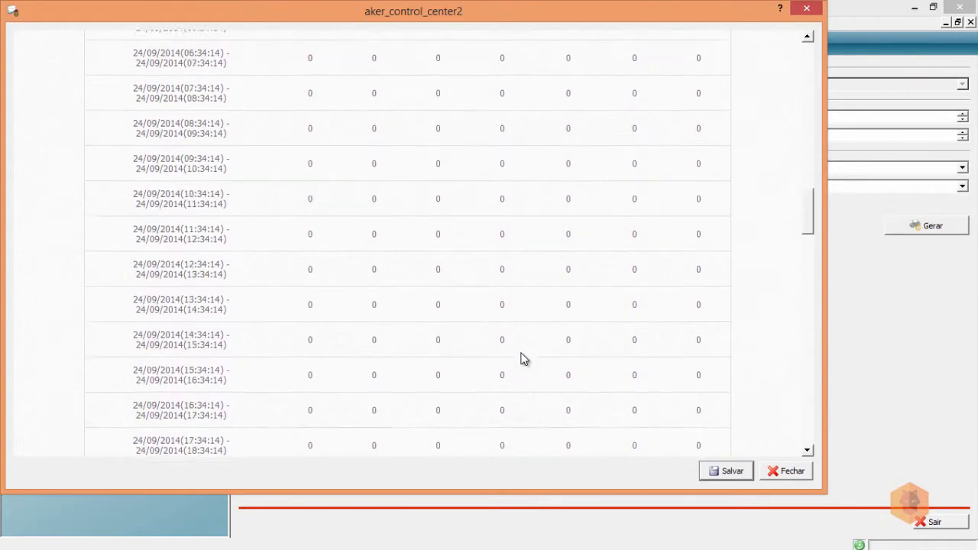
scroll(524, 359, up, 20)
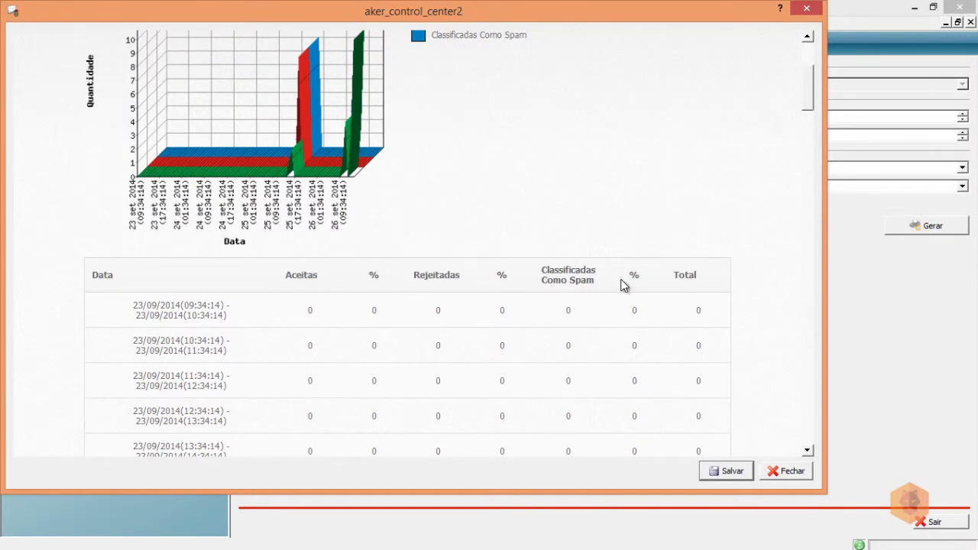
scroll(621, 284, down, 20)
scroll(620, 284, down, 15)
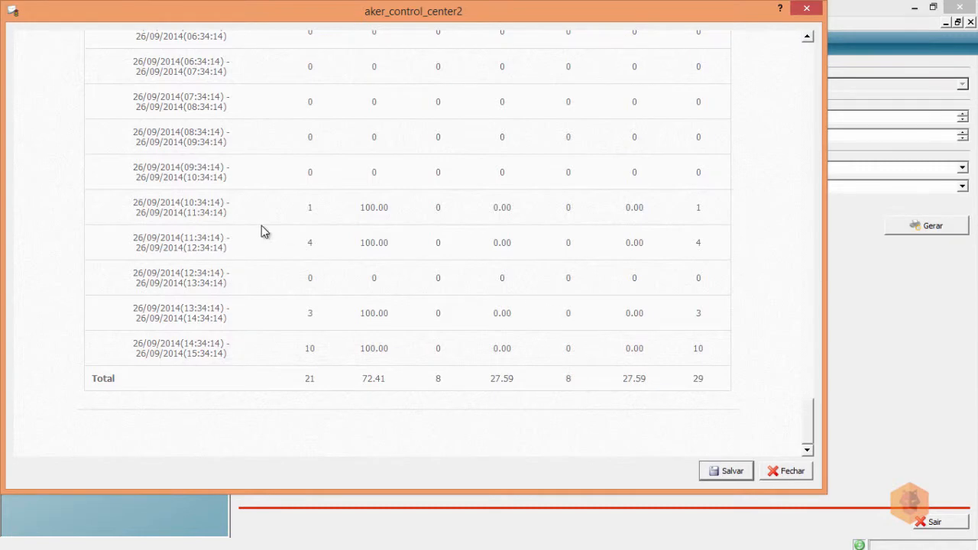
scroll(291, 220, up, 5)
scroll(290, 220, down, 5)
click(789, 471)
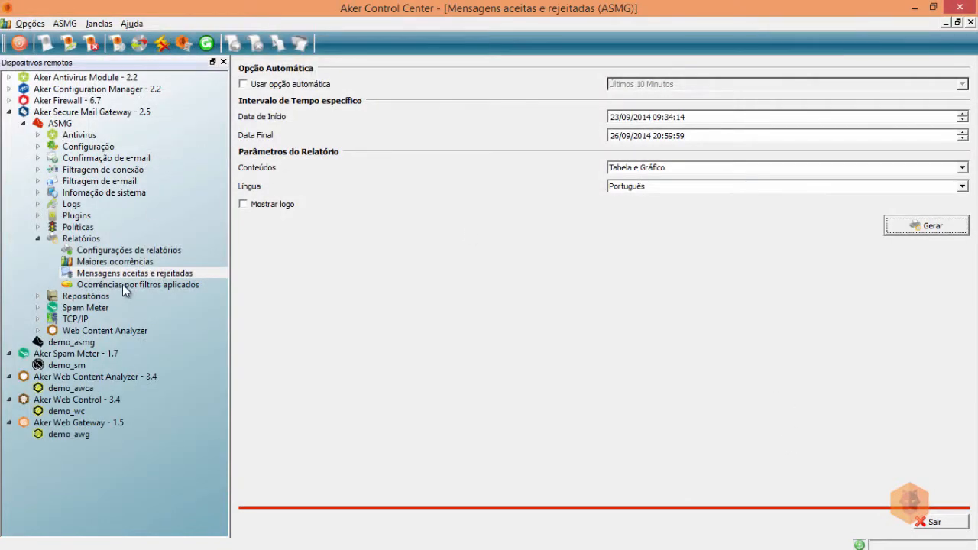
Generate the Ocorrências por filtros aplicados report starting 22/09/2014 16:35:29.
click(122, 284)
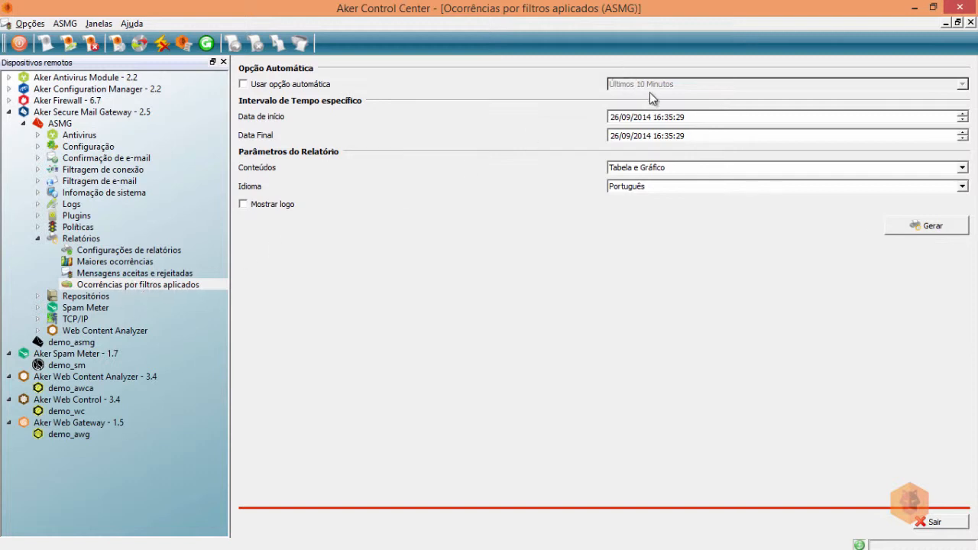
click(962, 120)
click(962, 120)
click(962, 120)
click(962, 119)
click(927, 227)
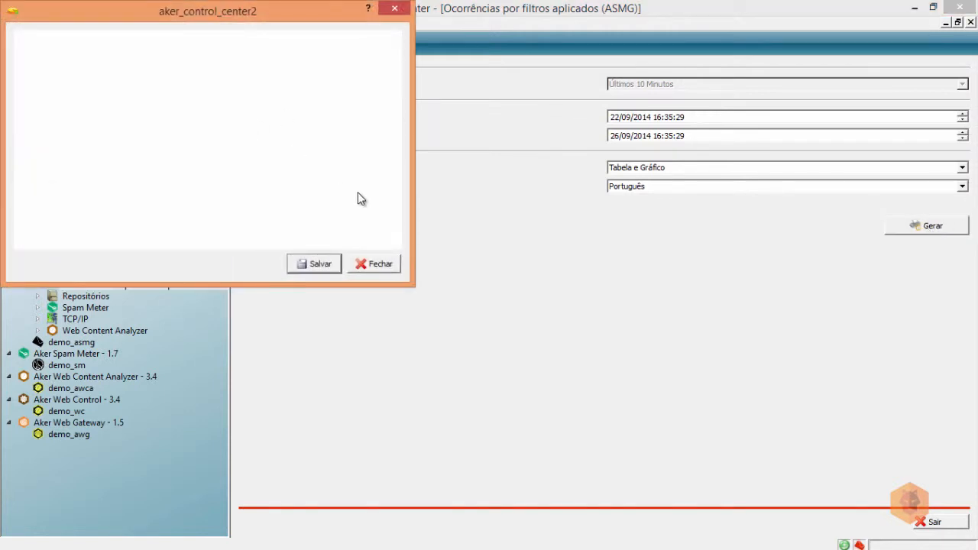
Widen the report window and scroll through the filters-applied pie chart.
drag(413, 170, 944, 170)
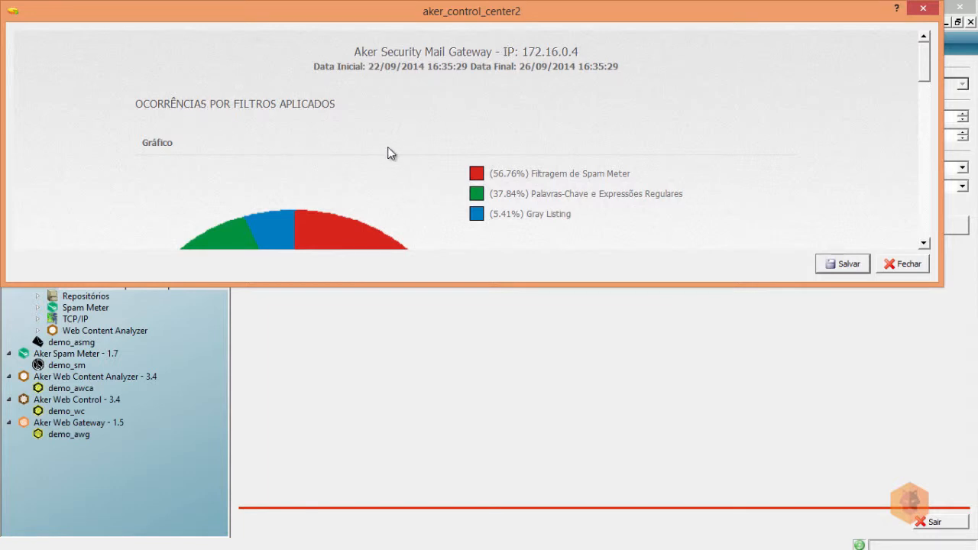
scroll(627, 205, down, 2)
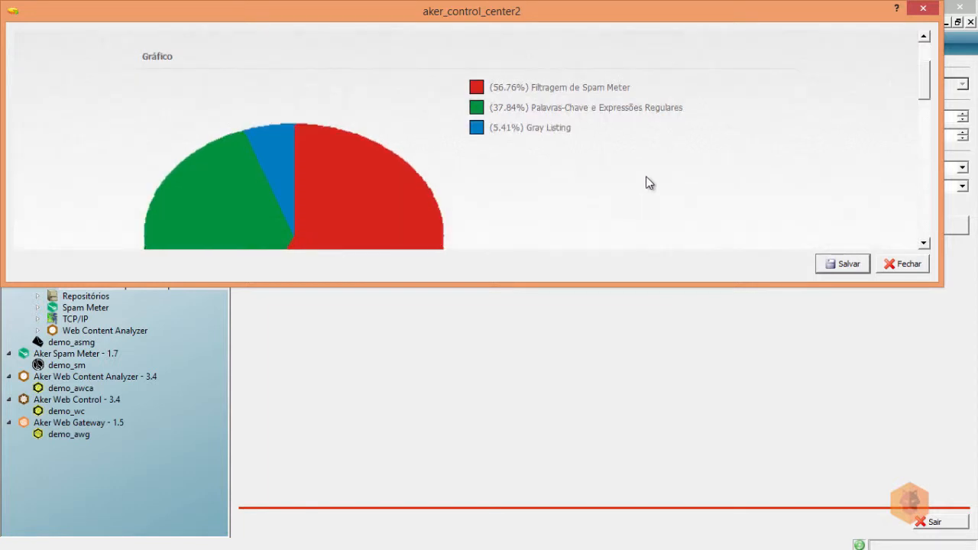
scroll(556, 140, down, 4)
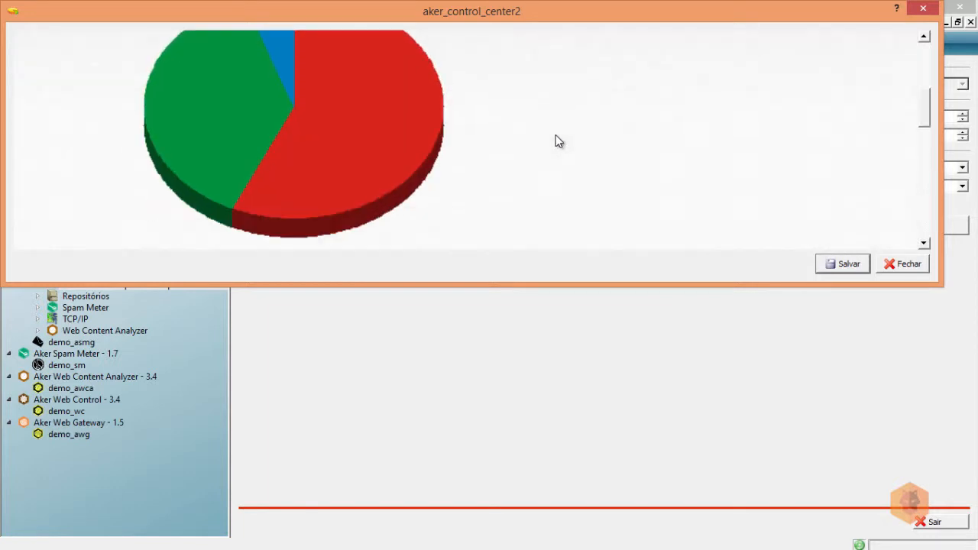
scroll(557, 140, up, 2)
scroll(556, 140, down, 5)
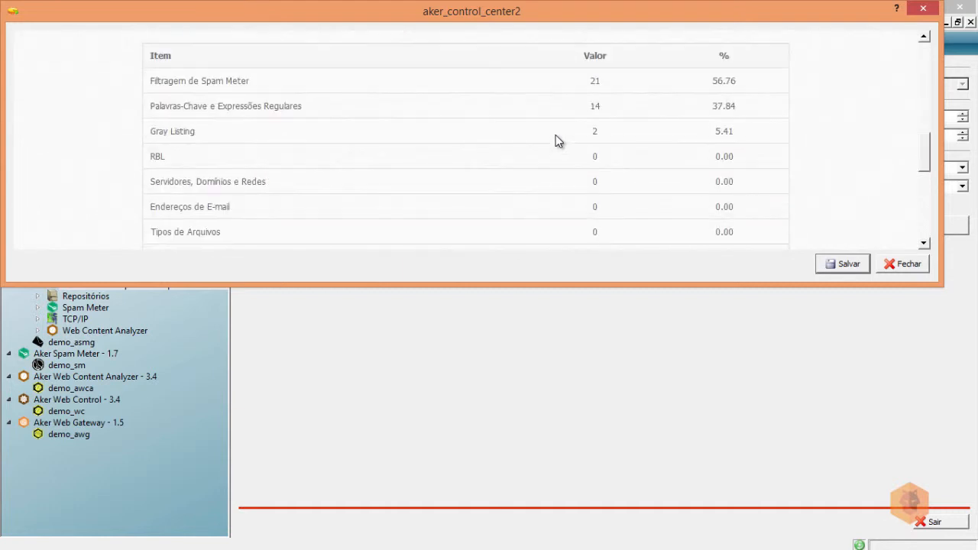
scroll(556, 135, down, 1)
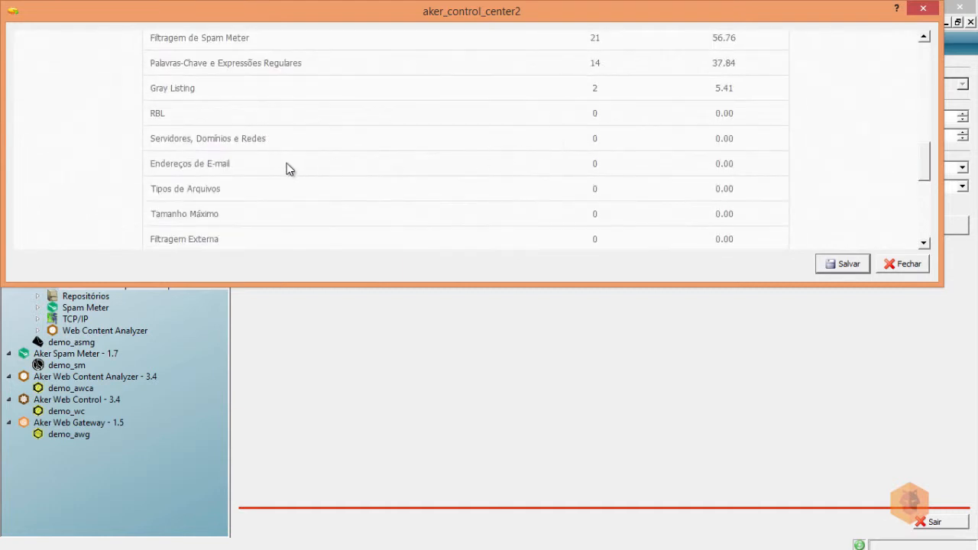
scroll(209, 149, down, 3)
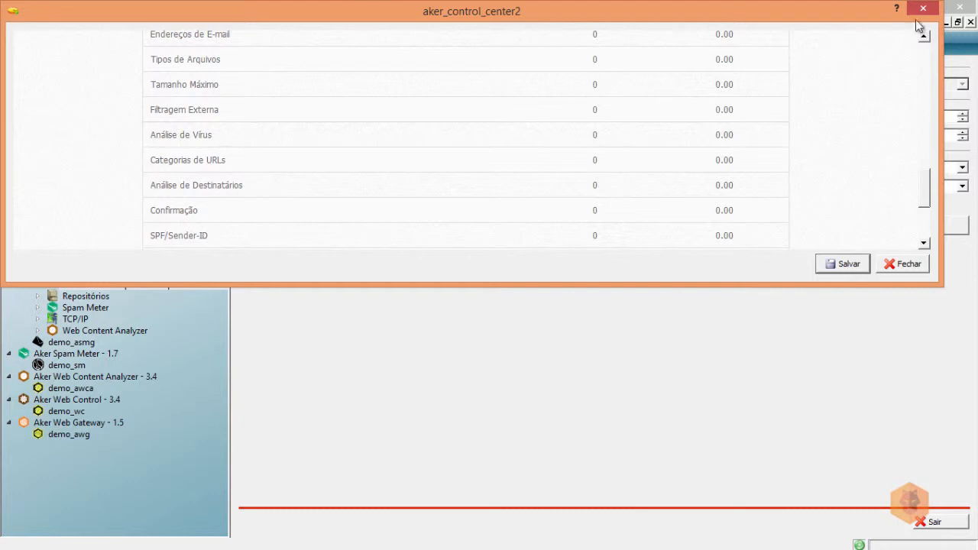
Review the Item/Valor/% table to its 37-occurrence Total, then close the report.
drag(640, 285, 626, 546)
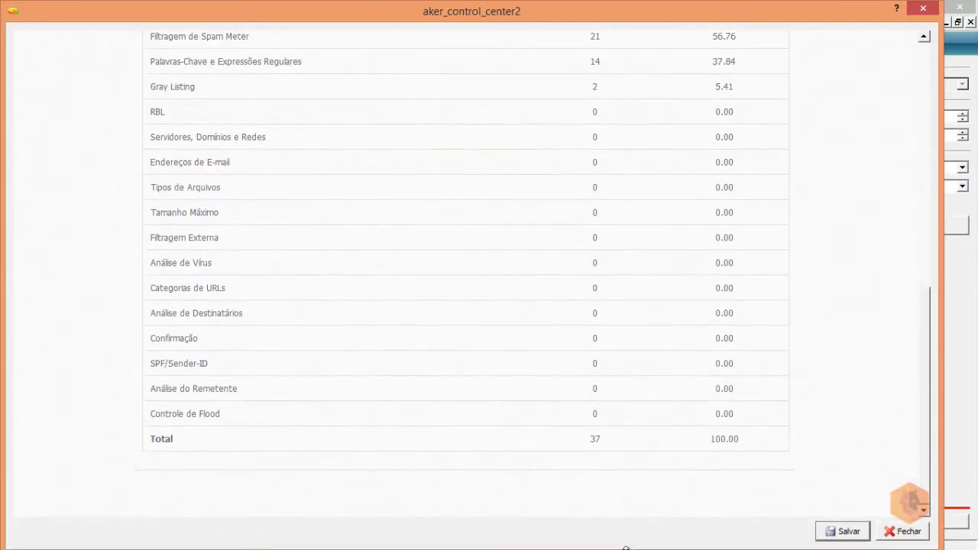
scroll(403, 325, up, 1)
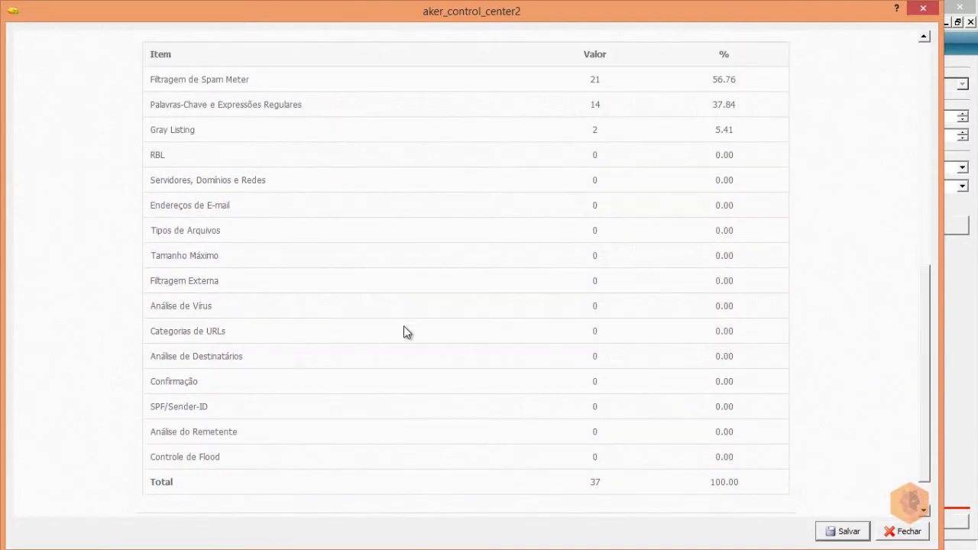
scroll(405, 326, up, 2)
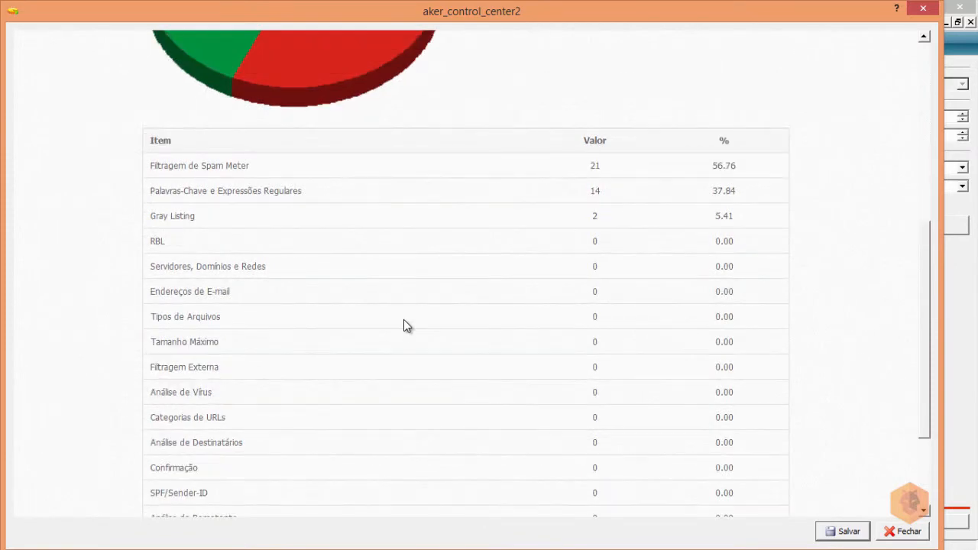
scroll(360, 261, down, 1)
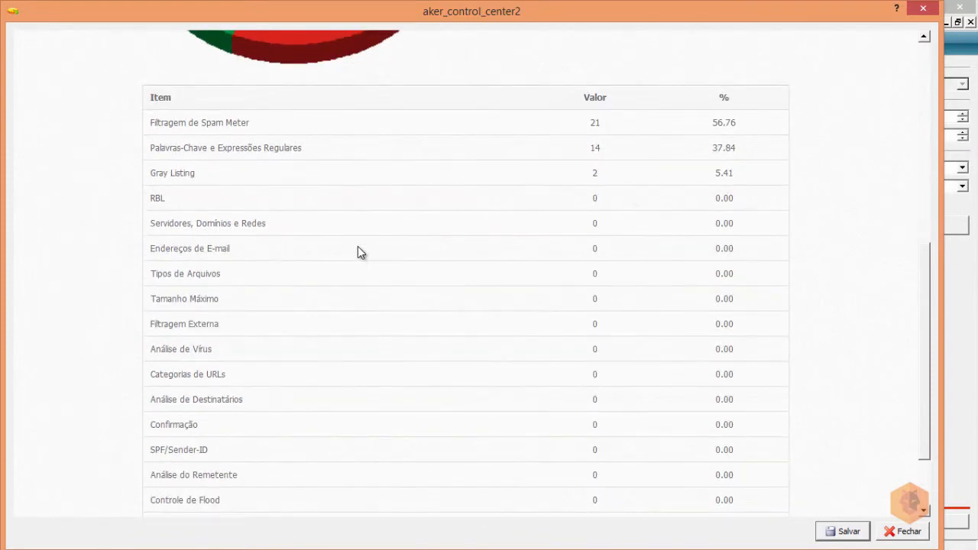
scroll(378, 218, down, 2)
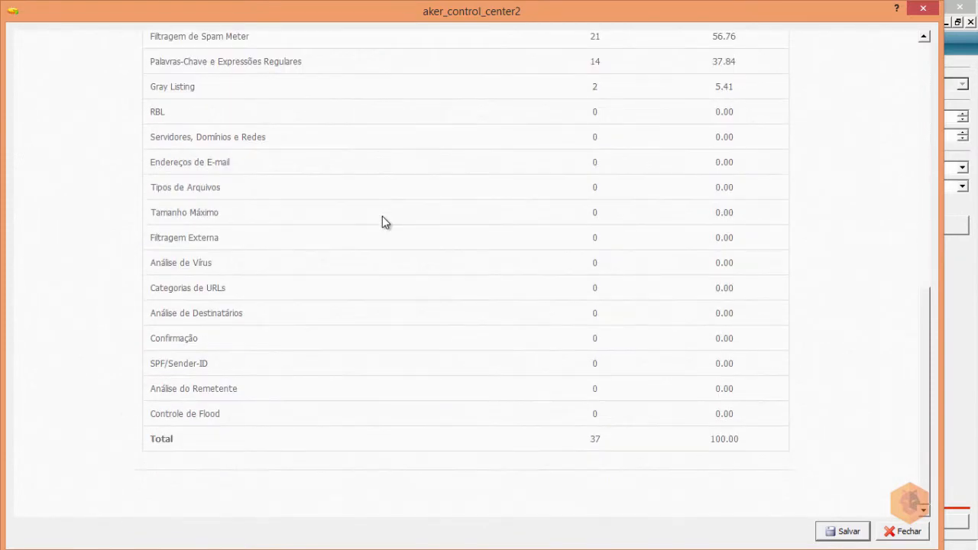
scroll(383, 220, up, 2)
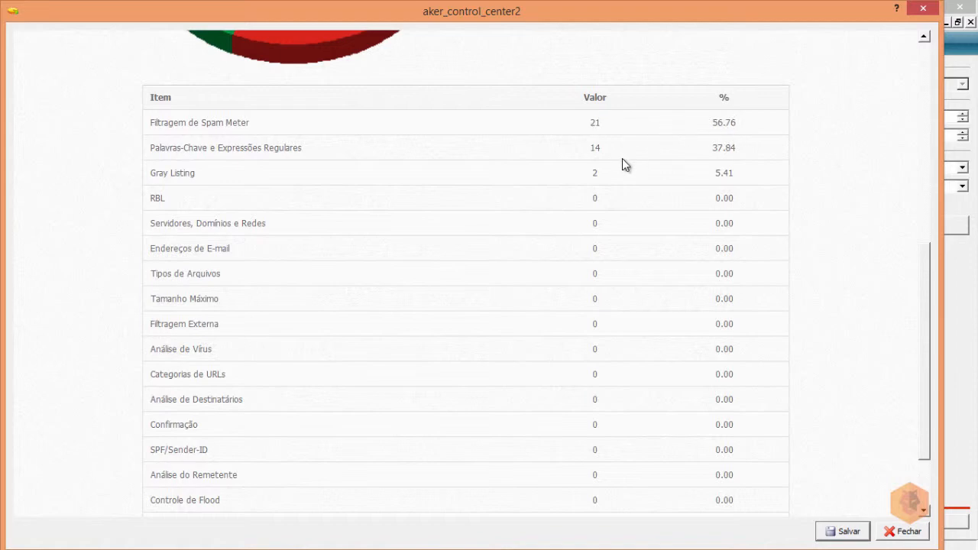
scroll(622, 163, down, 3)
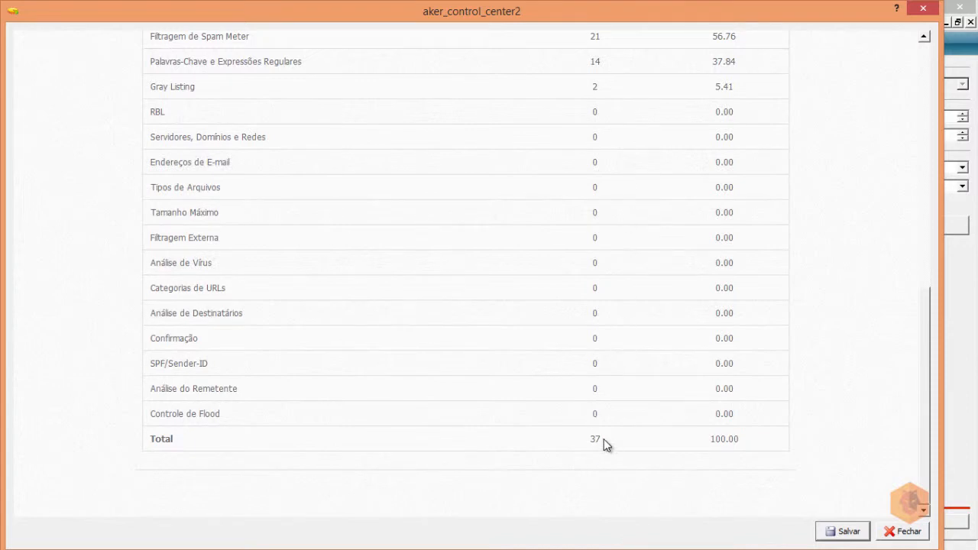
scroll(603, 439, up, 3)
scroll(481, 344, up, 5)
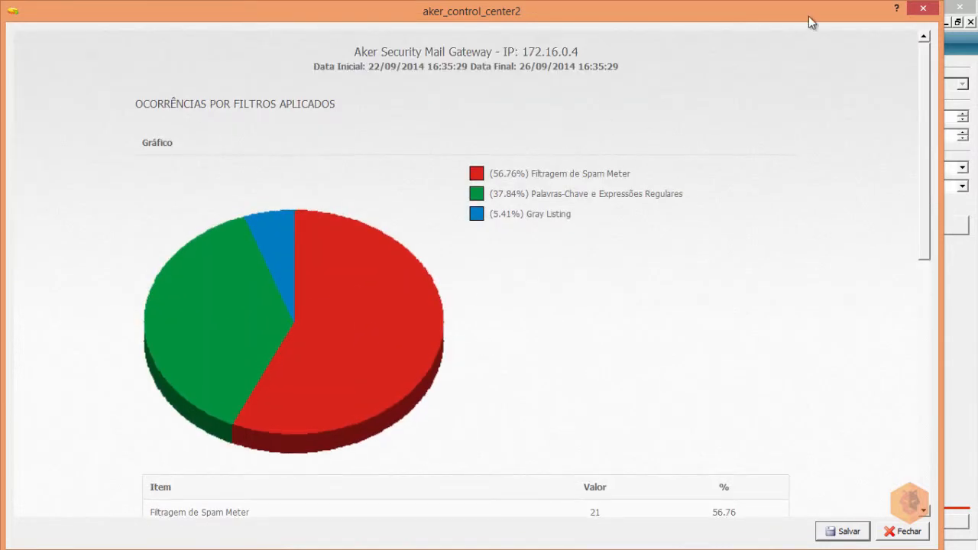
scroll(686, 244, down, 5)
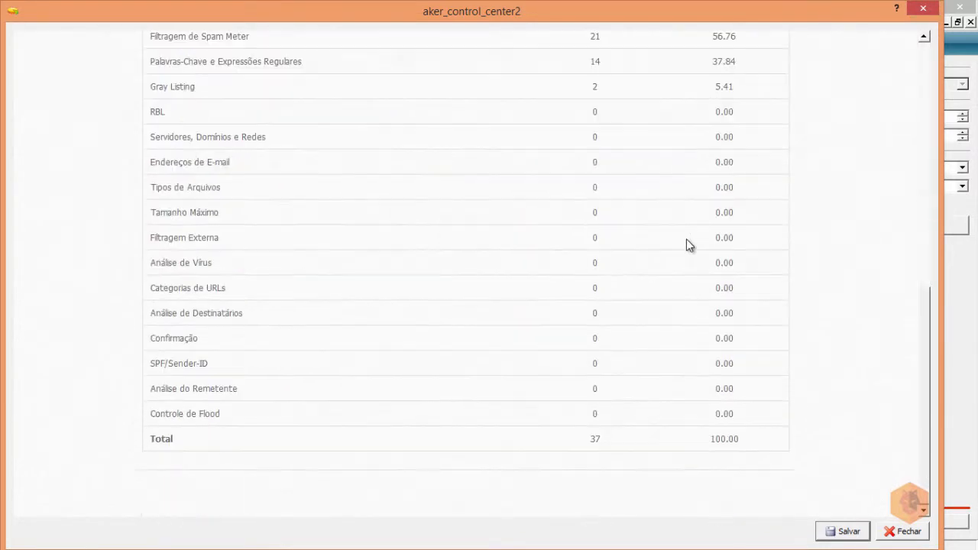
scroll(686, 243, up, 5)
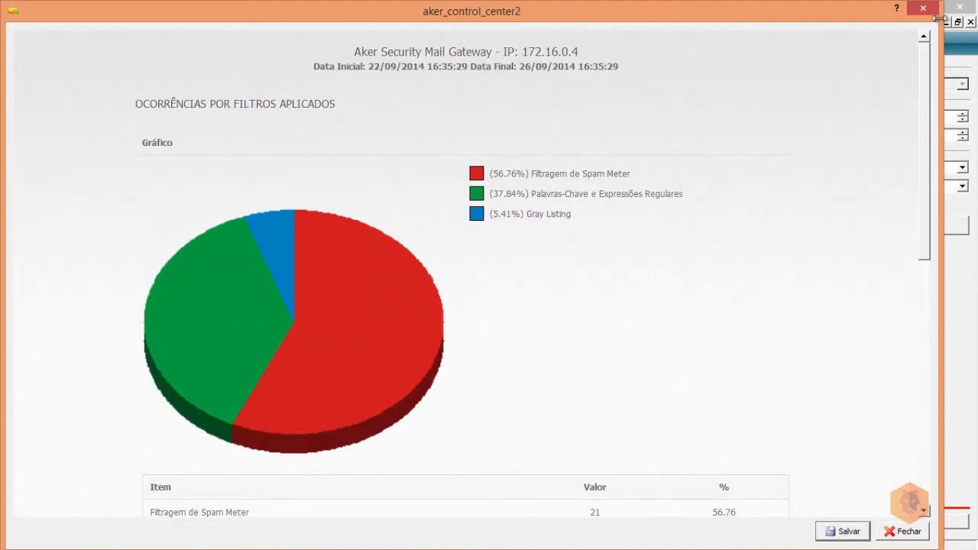
click(923, 8)
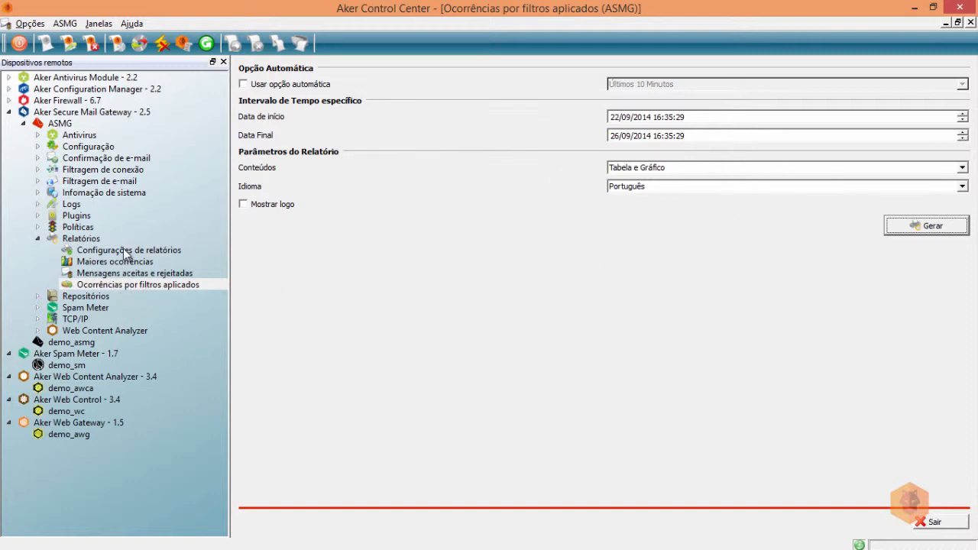
Check the Mensagens aceitas e rejeitadas and Ocorrências reports, then view the treinamento Friday 20:00 schedule.
click(101, 263)
click(104, 273)
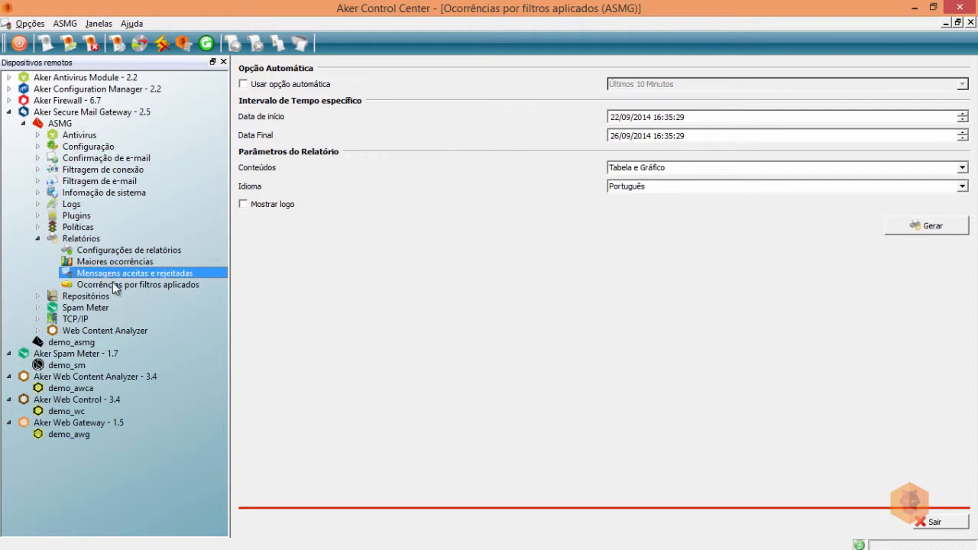
click(113, 285)
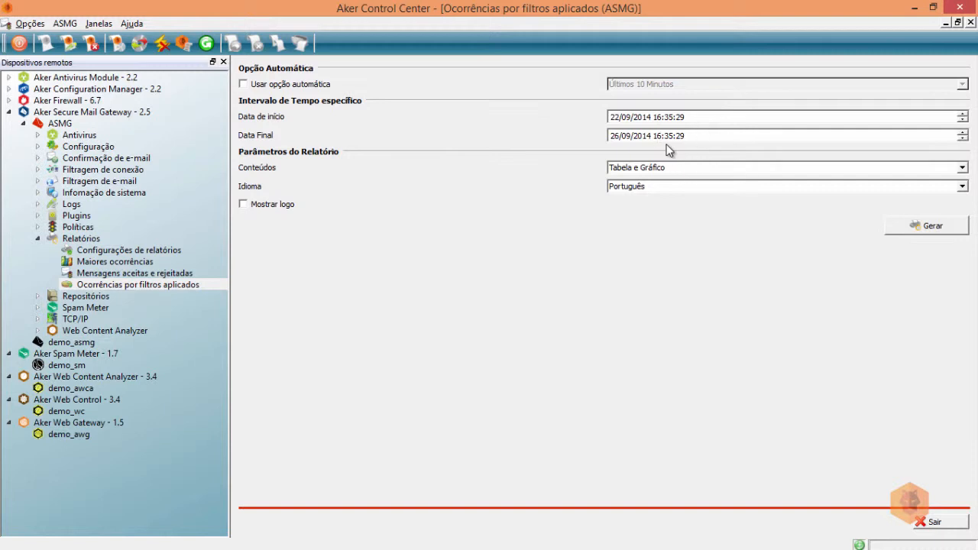
click(118, 250)
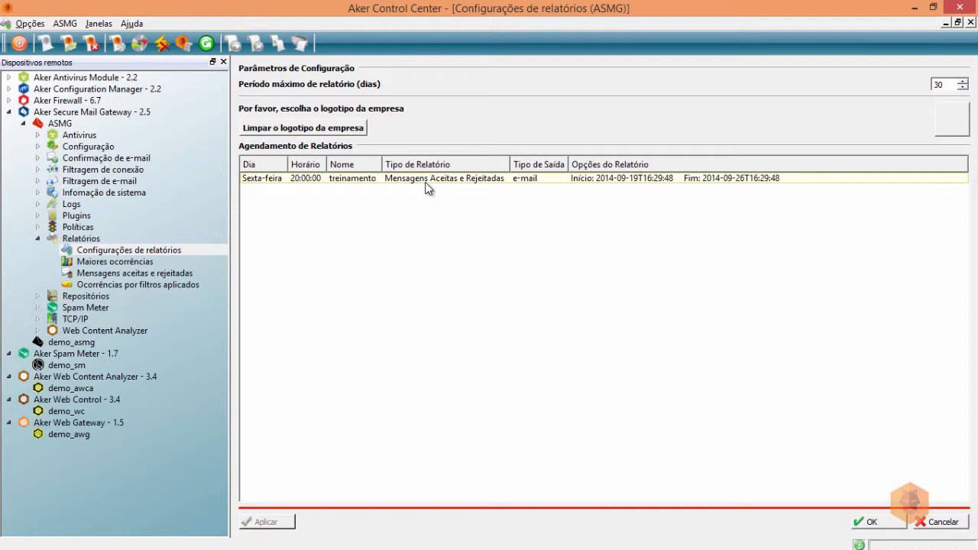
Browse the Maiores ocorrências, Mensagens aceitas e rejeitadas and Ocorrências por filtros reports, then fold up Relatórios.
click(111, 262)
click(113, 284)
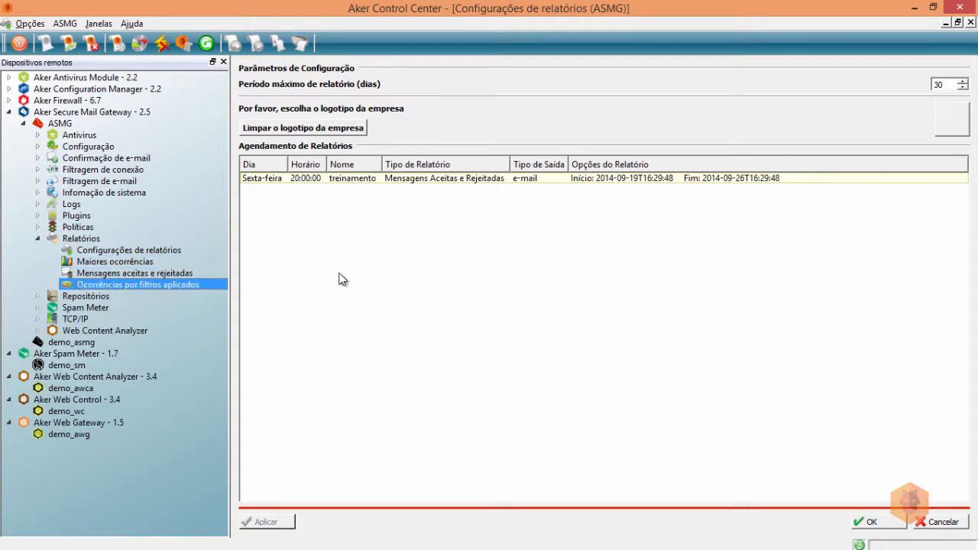
click(101, 263)
click(101, 275)
click(101, 282)
click(37, 240)
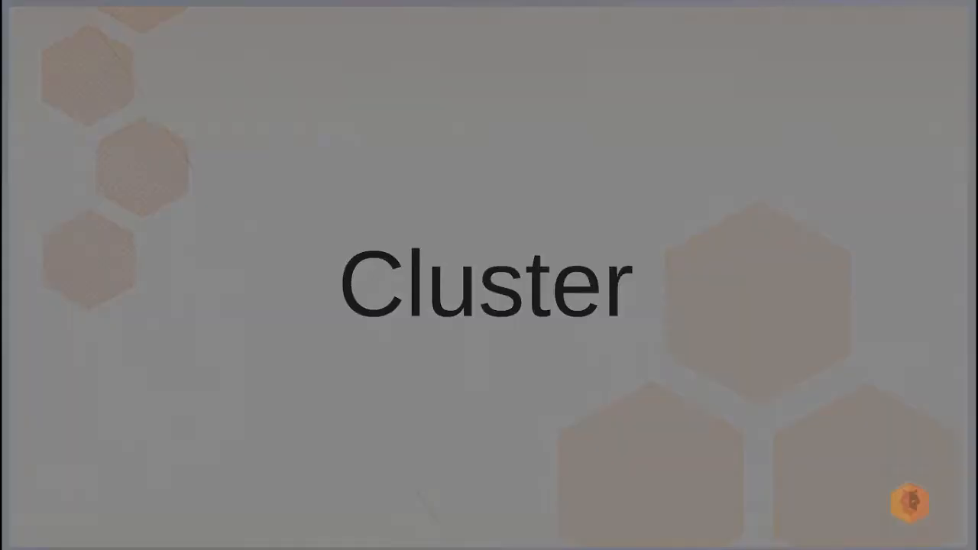